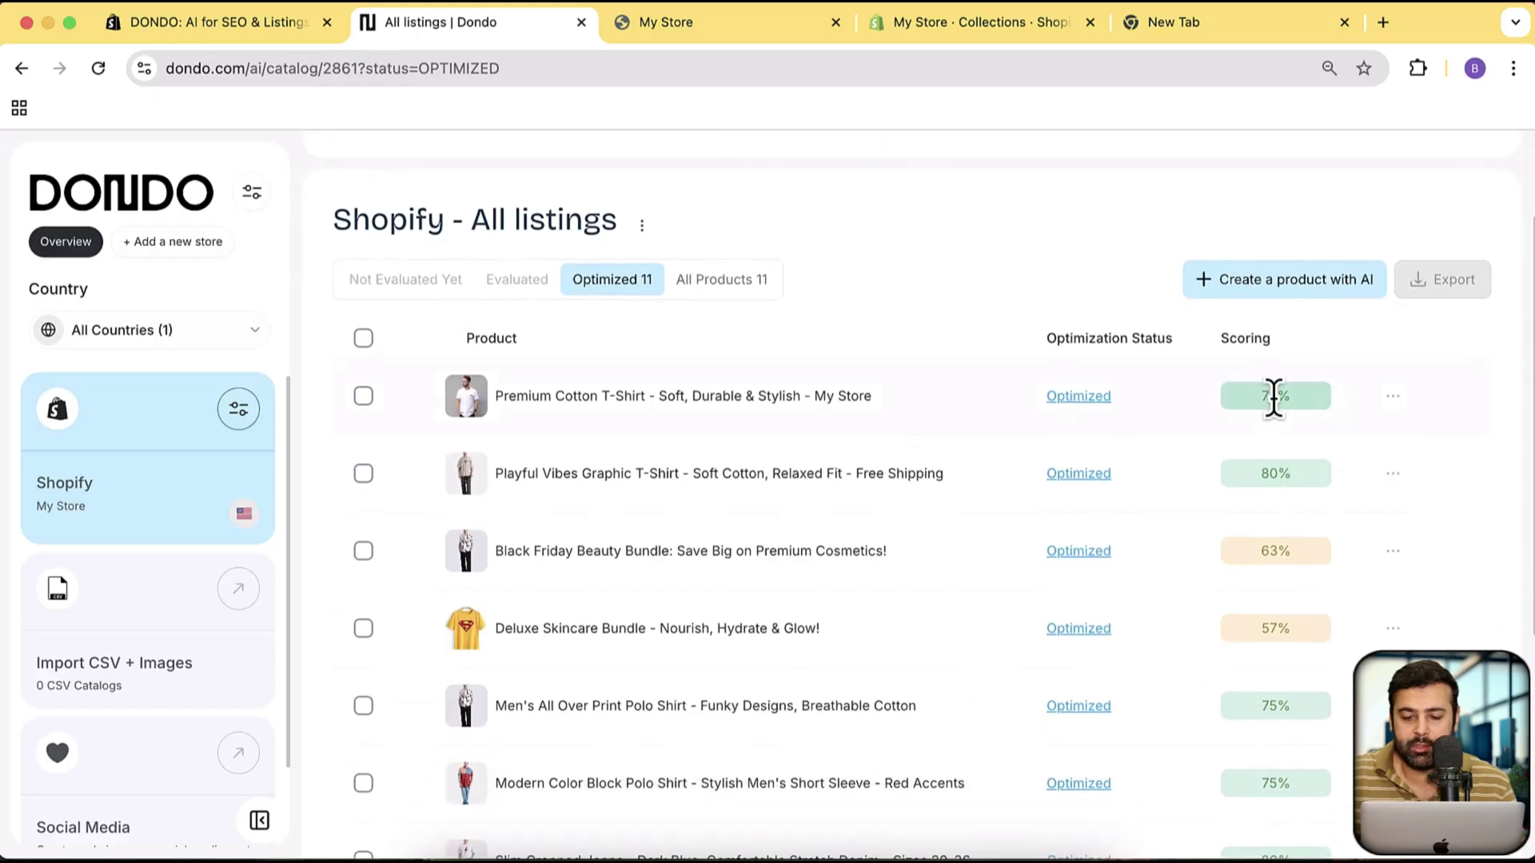
# Step: Look through the optimization status and scores of the optimized Shopify listings on both pages
pyautogui.scroll(-5, 1268, 593)
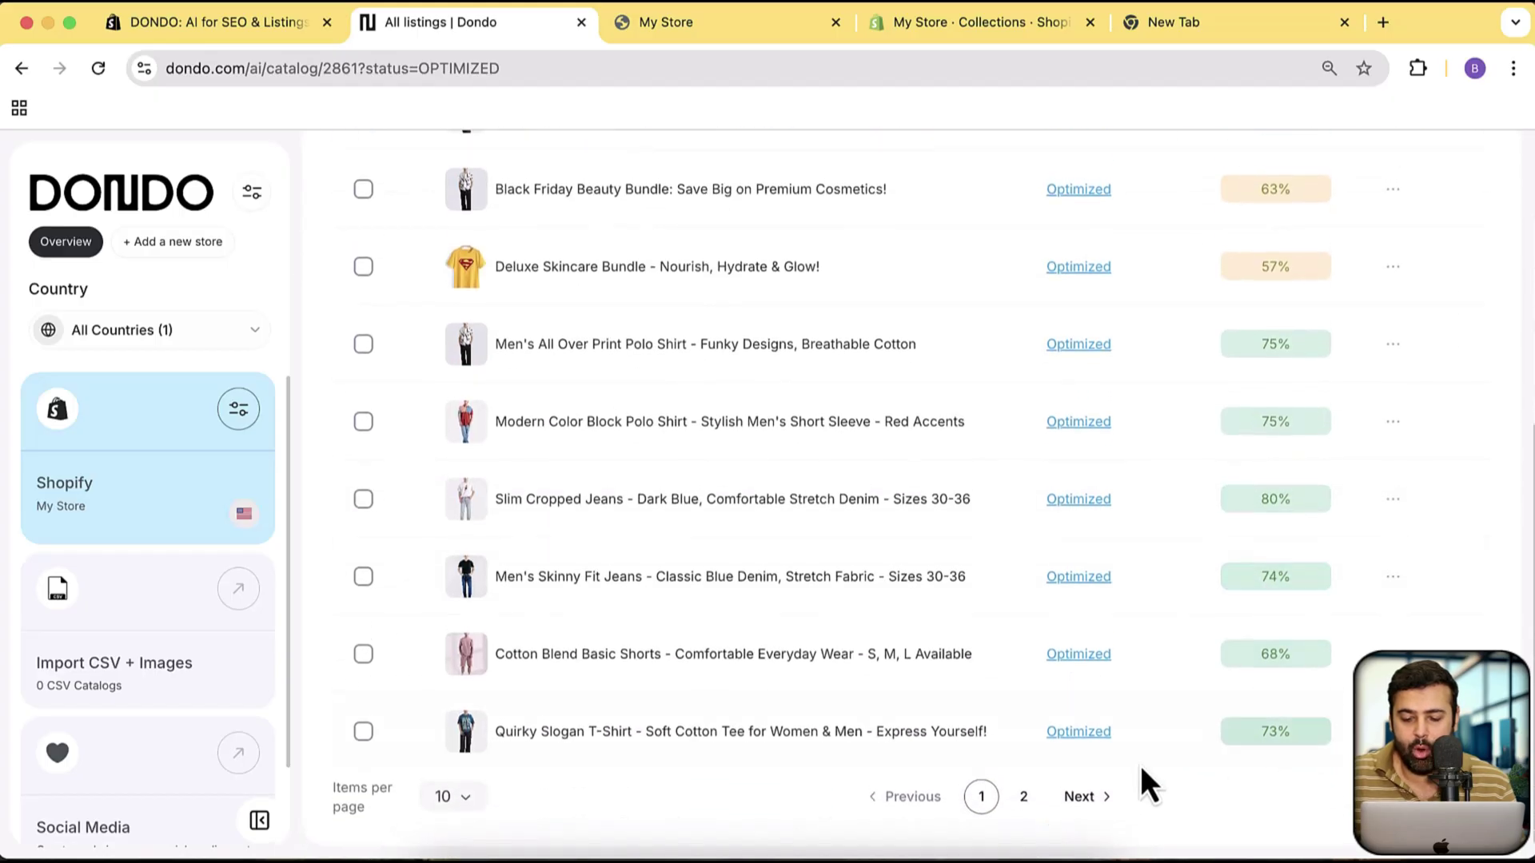
pyautogui.click(1023, 798)
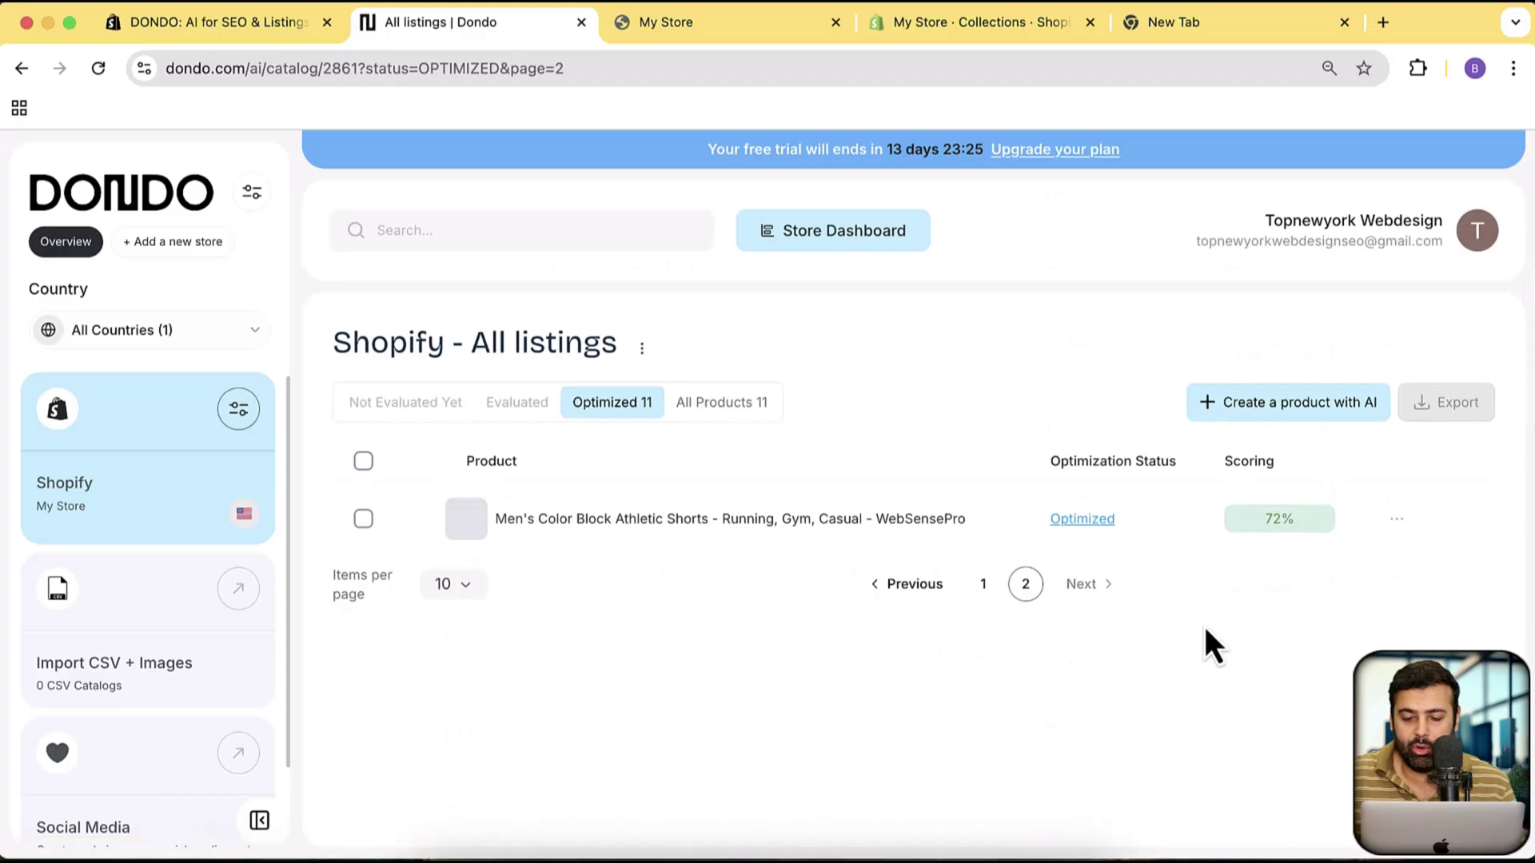
pyautogui.click(984, 583)
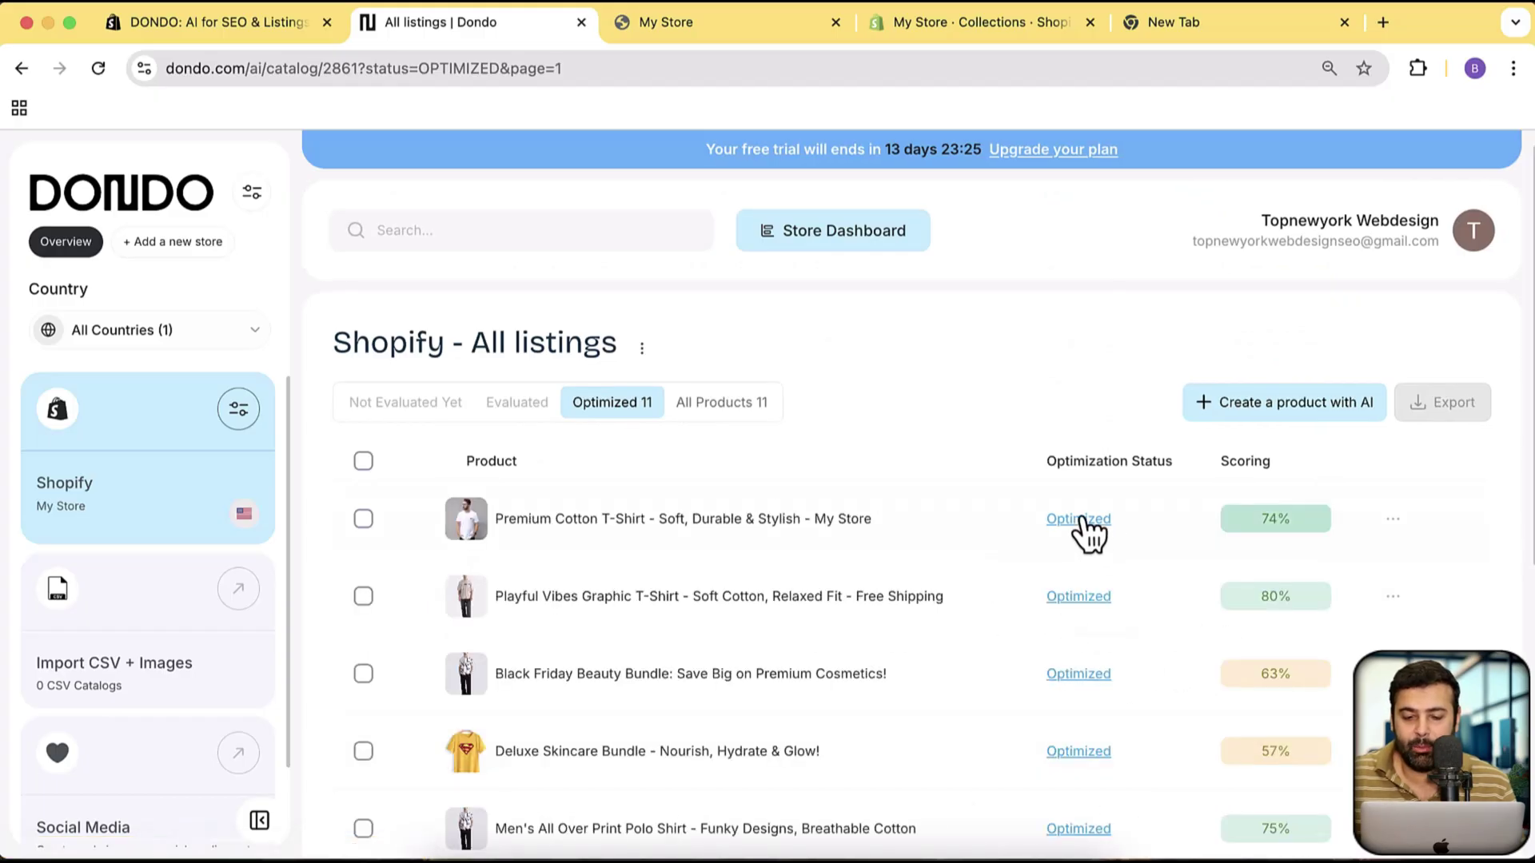
# Step: Open the before-and-after comparison for the Premium Cotton T-Shirt listing and examine its scores, name, tags and full description
pyautogui.click(1393, 521)
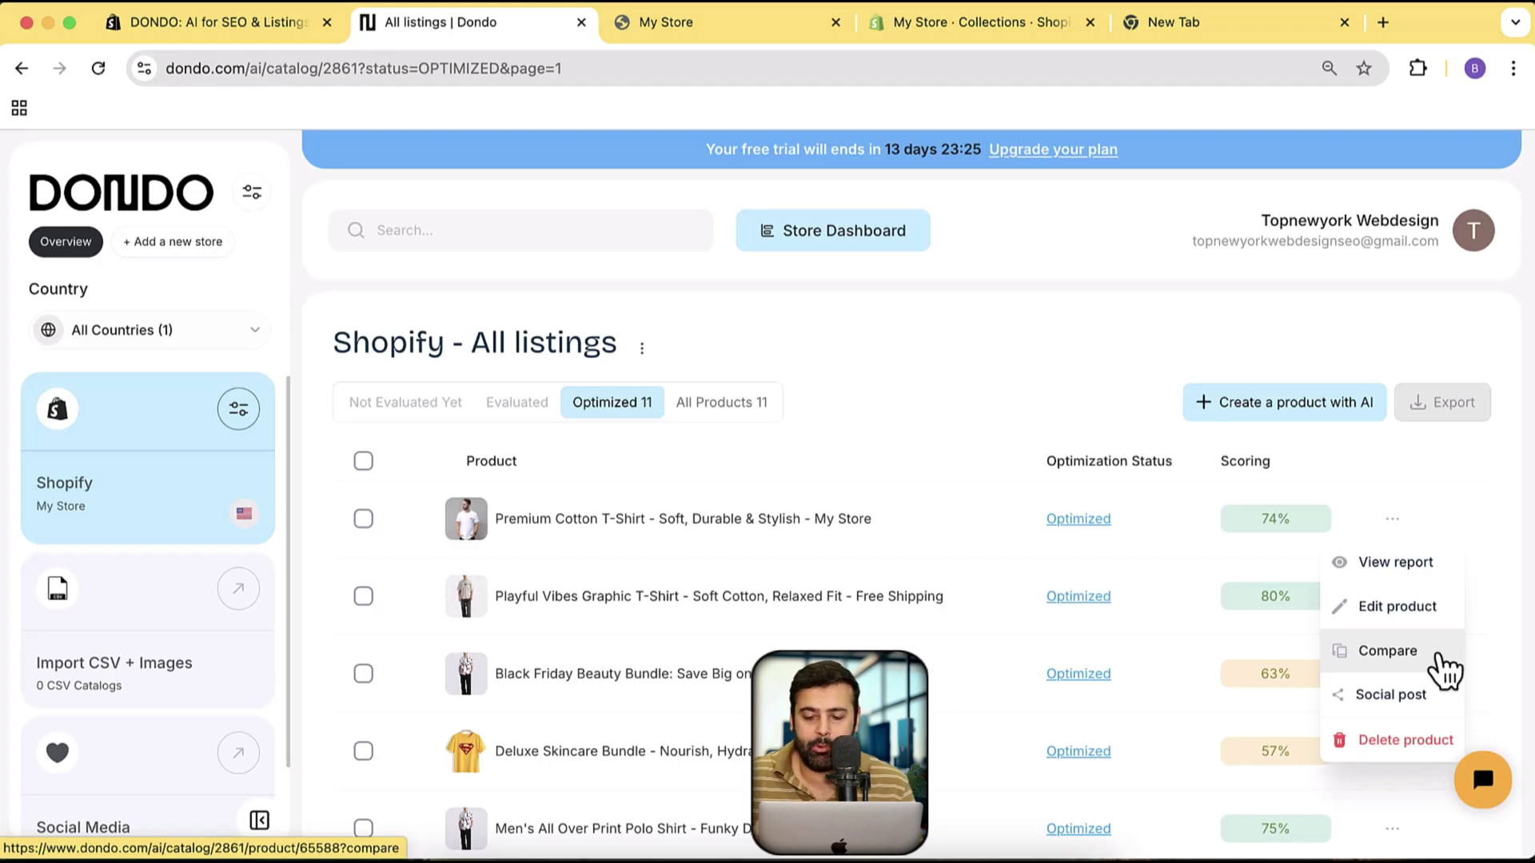
pyautogui.click(1359, 651)
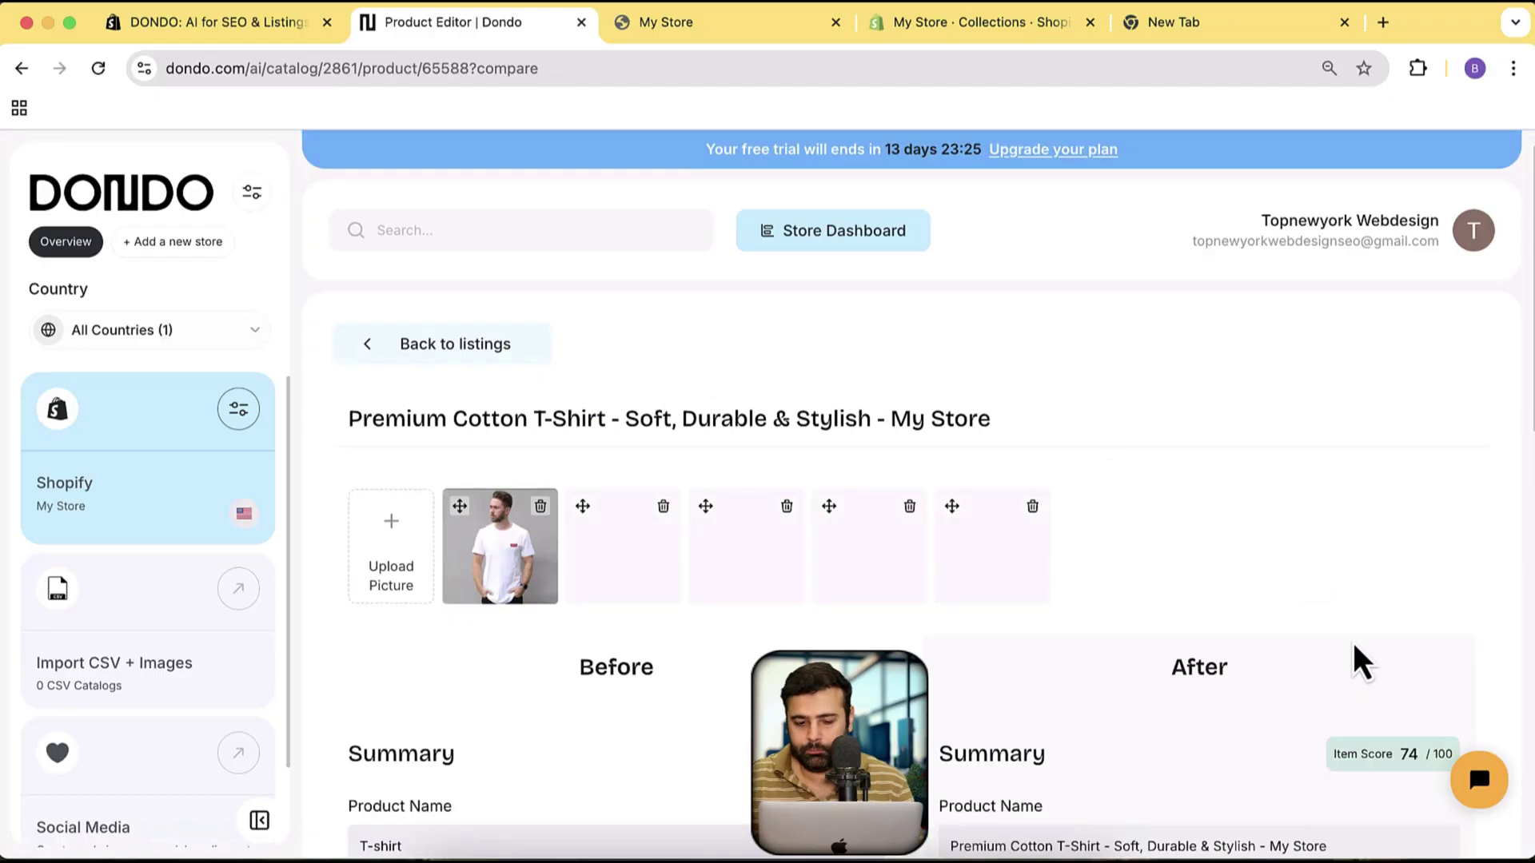
pyautogui.scroll(-5, 1063, 444)
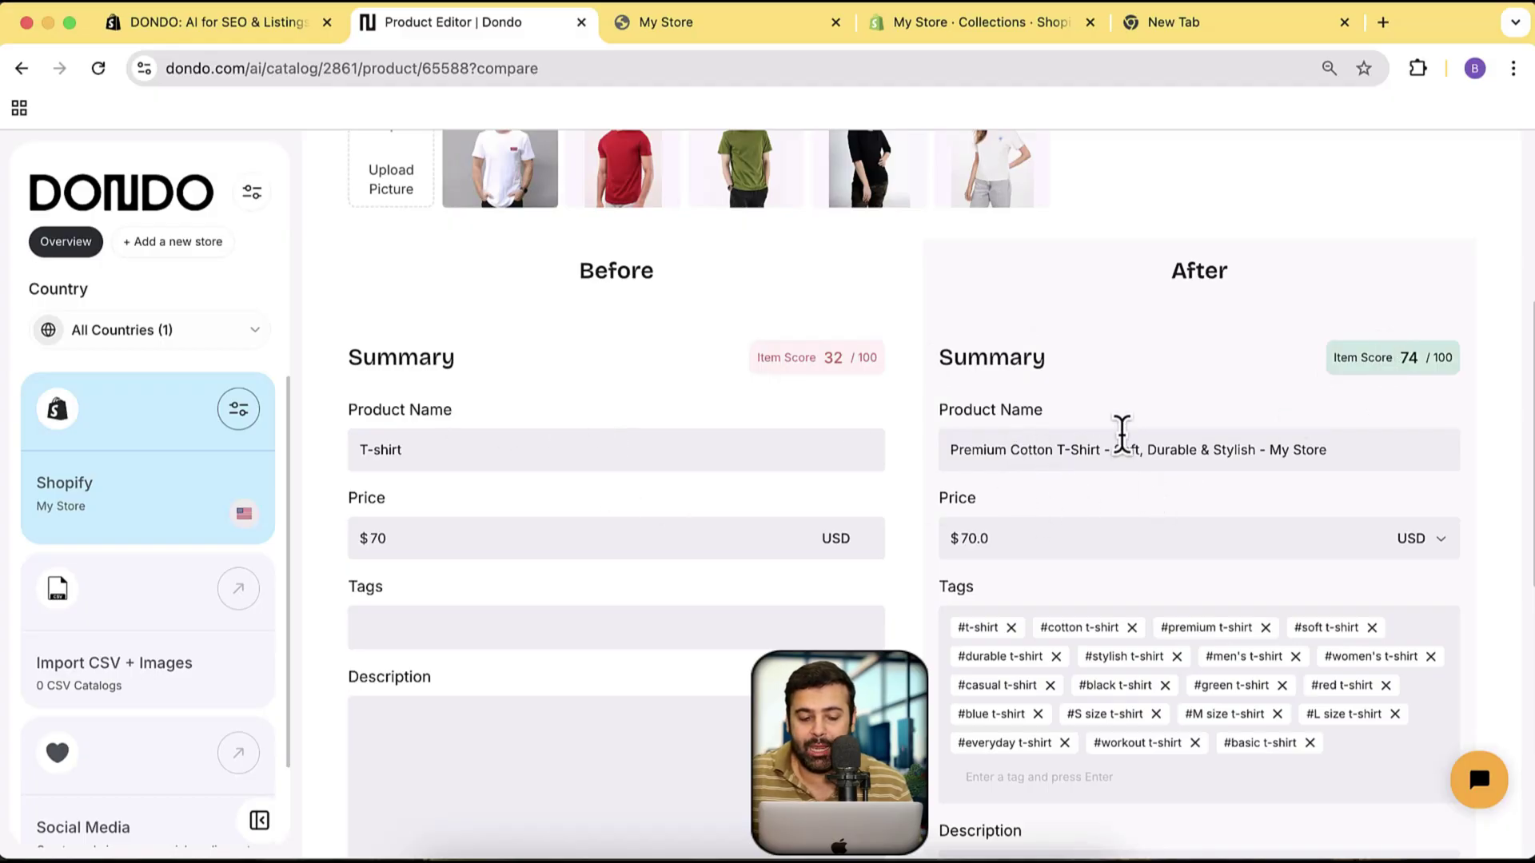
pyautogui.scroll(-2, 1076, 392)
pyautogui.scroll(-4, 1076, 392)
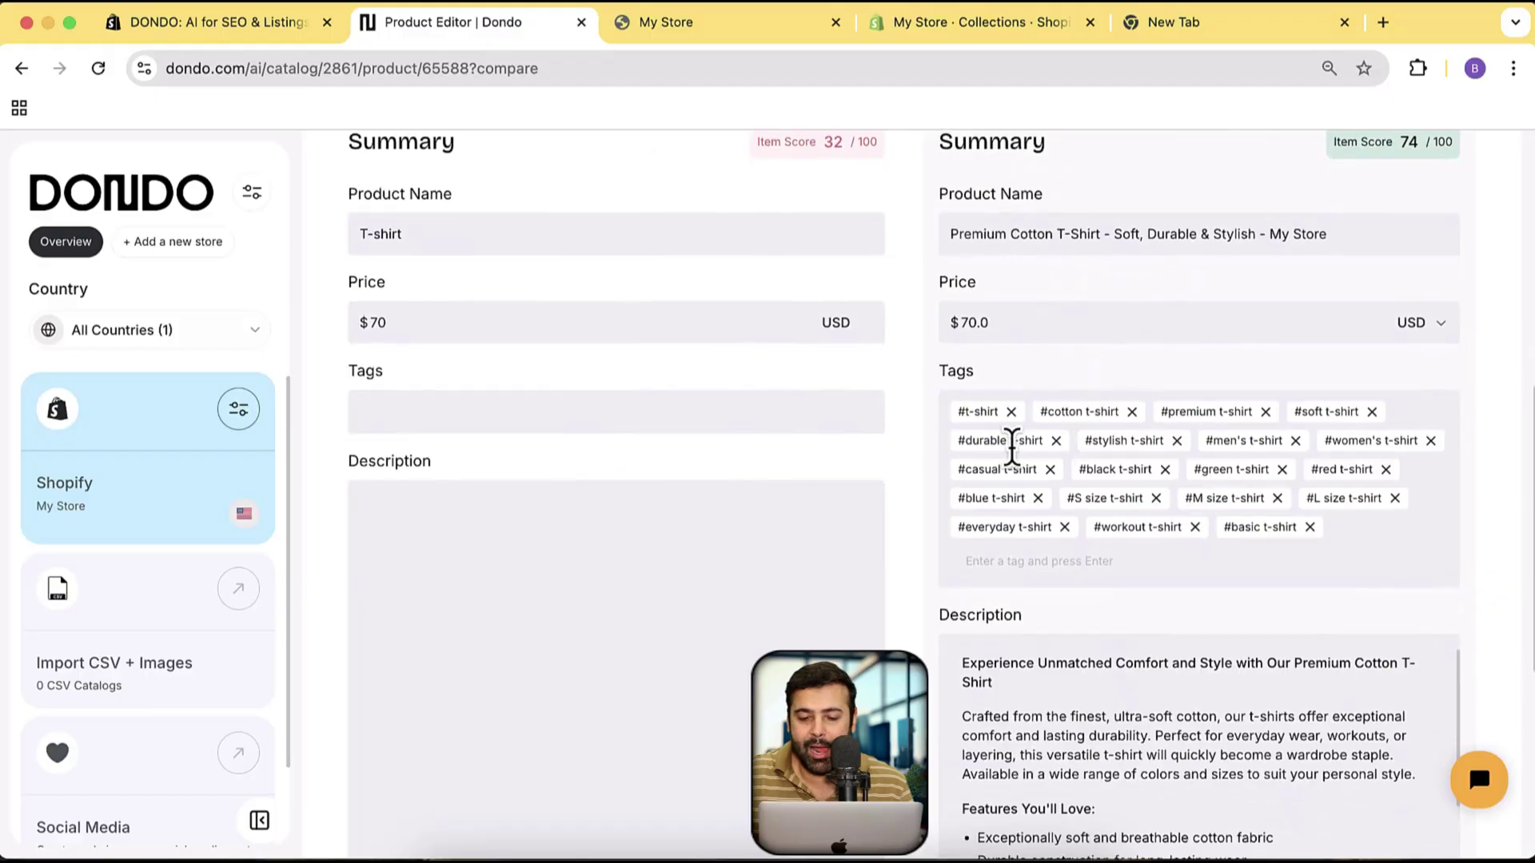
pyautogui.scroll(-8, 1244, 393)
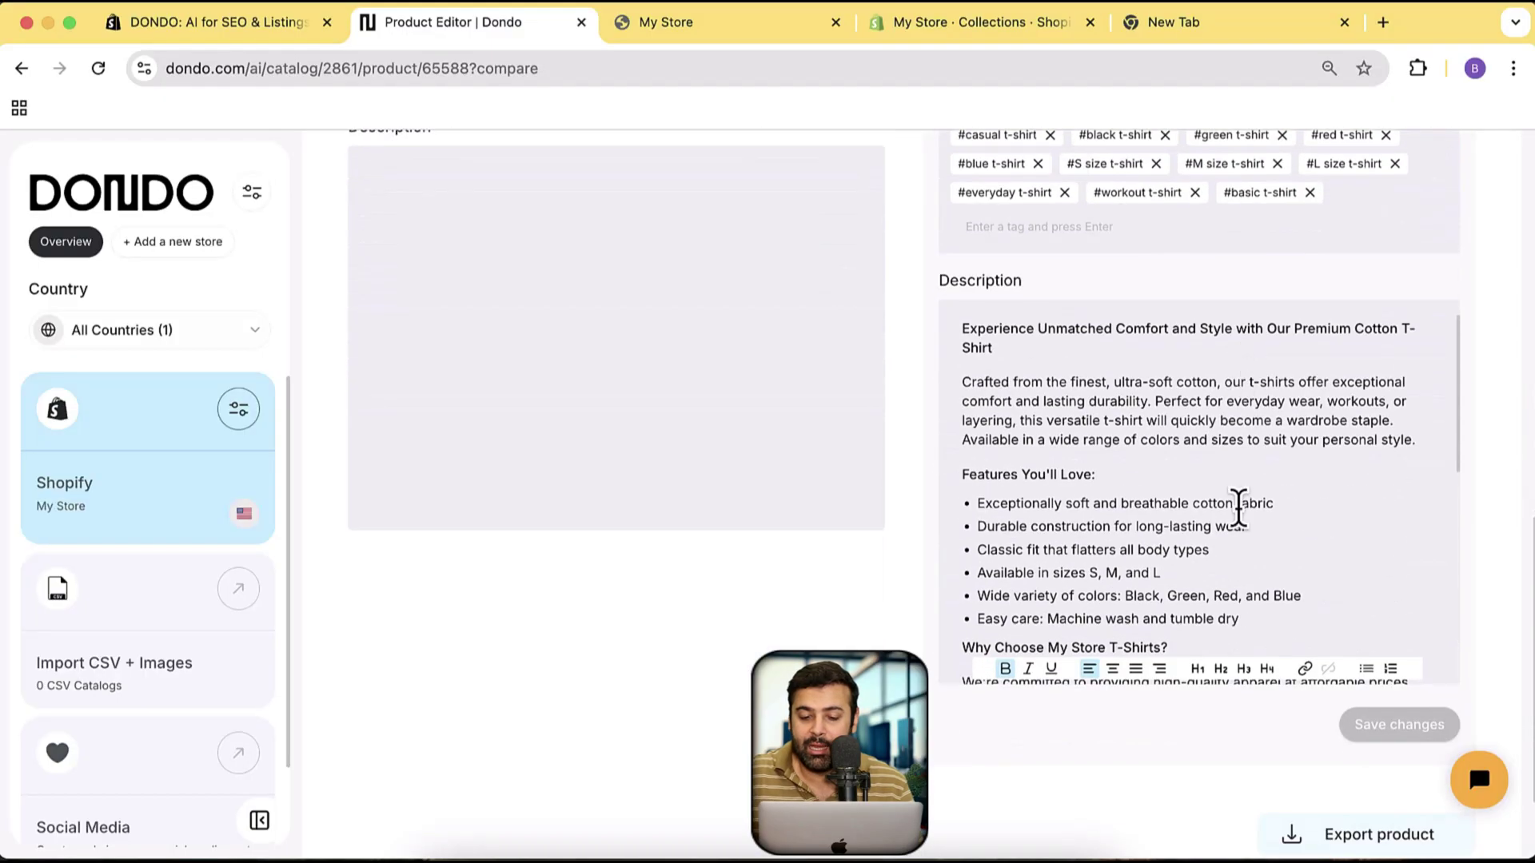
pyautogui.scroll(-5, 1089, 439)
pyautogui.scroll(-7, 1089, 439)
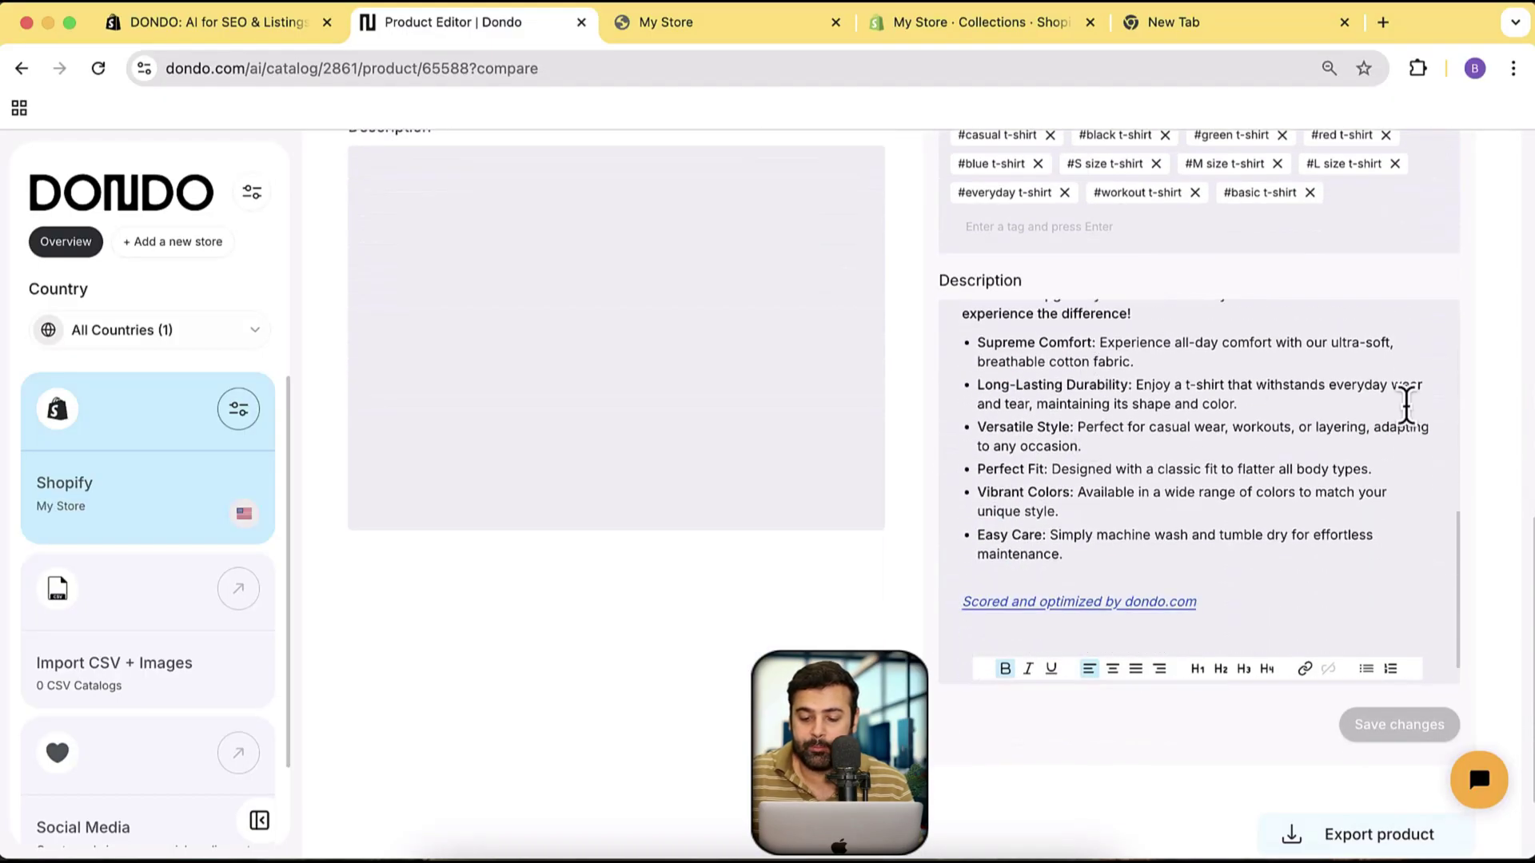
pyautogui.scroll(-3, 1490, 410)
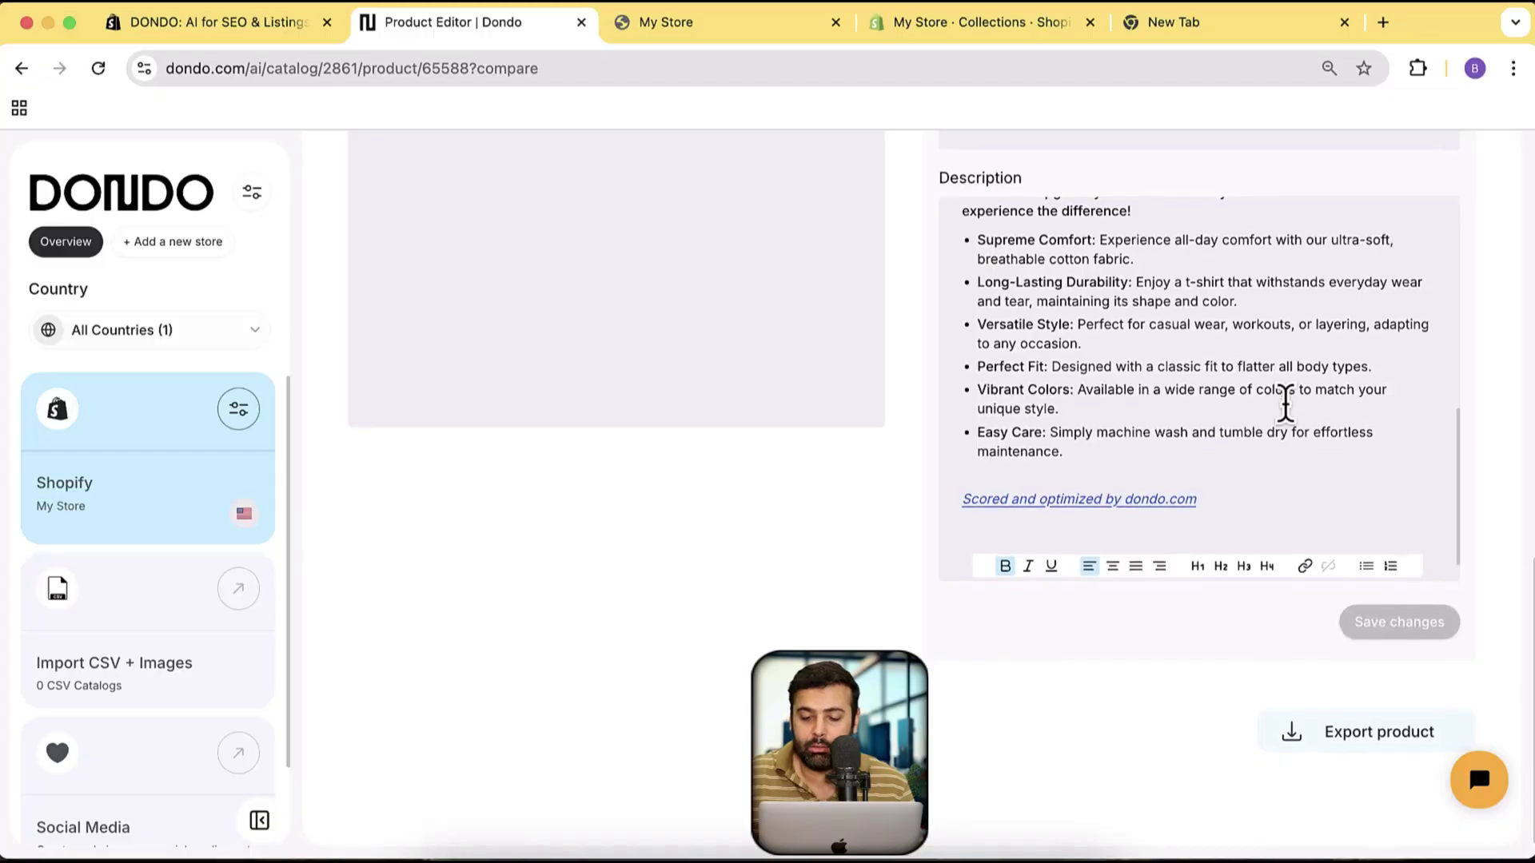
# Step: Recheck the T-shirt's optimized tags, description and images against the original, and return to the listings
pyautogui.scroll(10, 1249, 392)
pyautogui.scroll(10, 1489, 372)
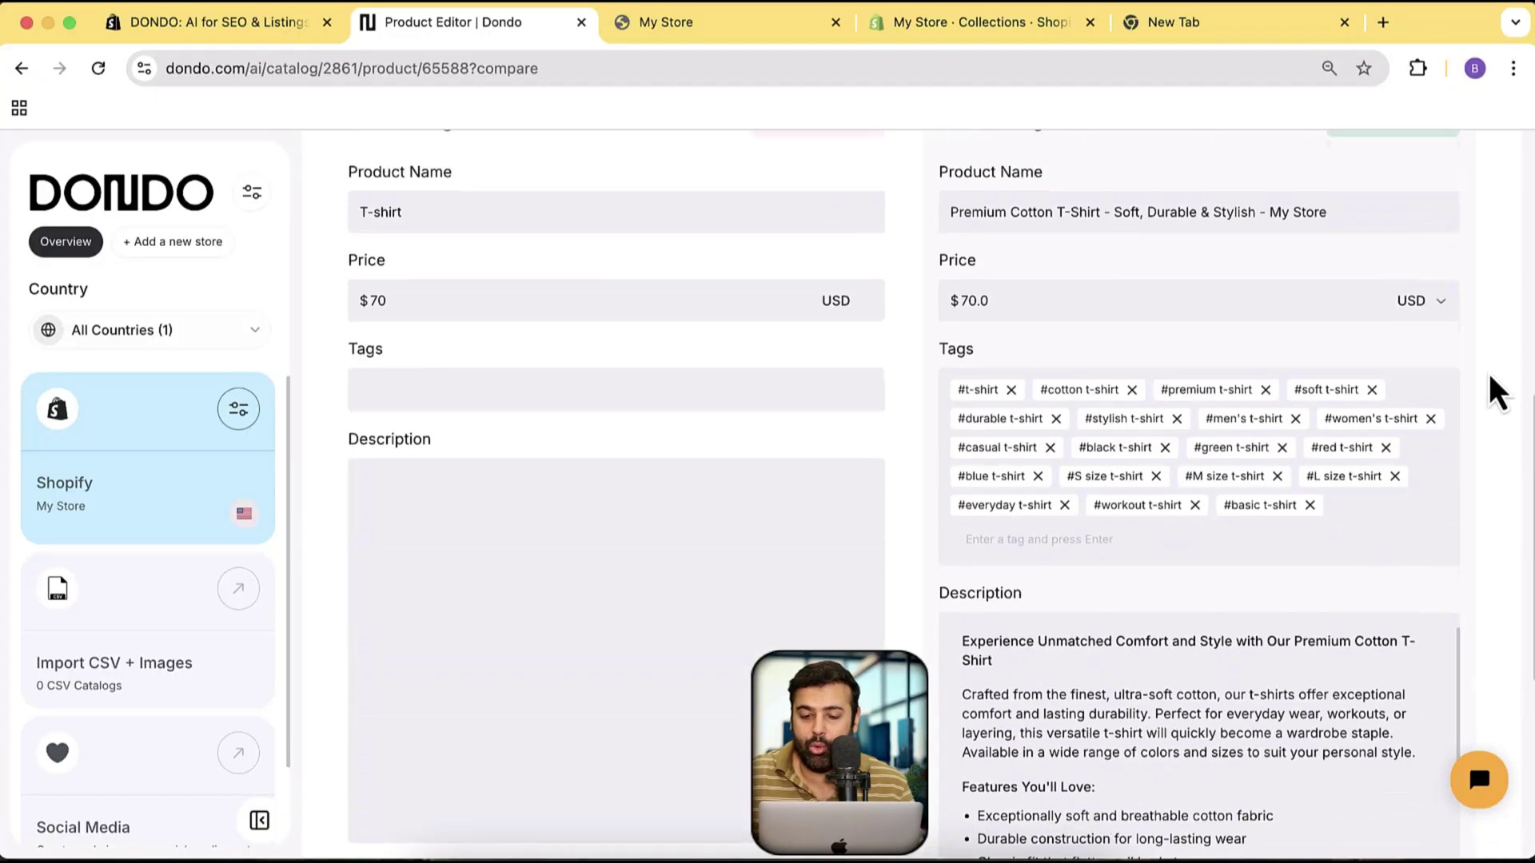
pyautogui.scroll(-10, 1489, 373)
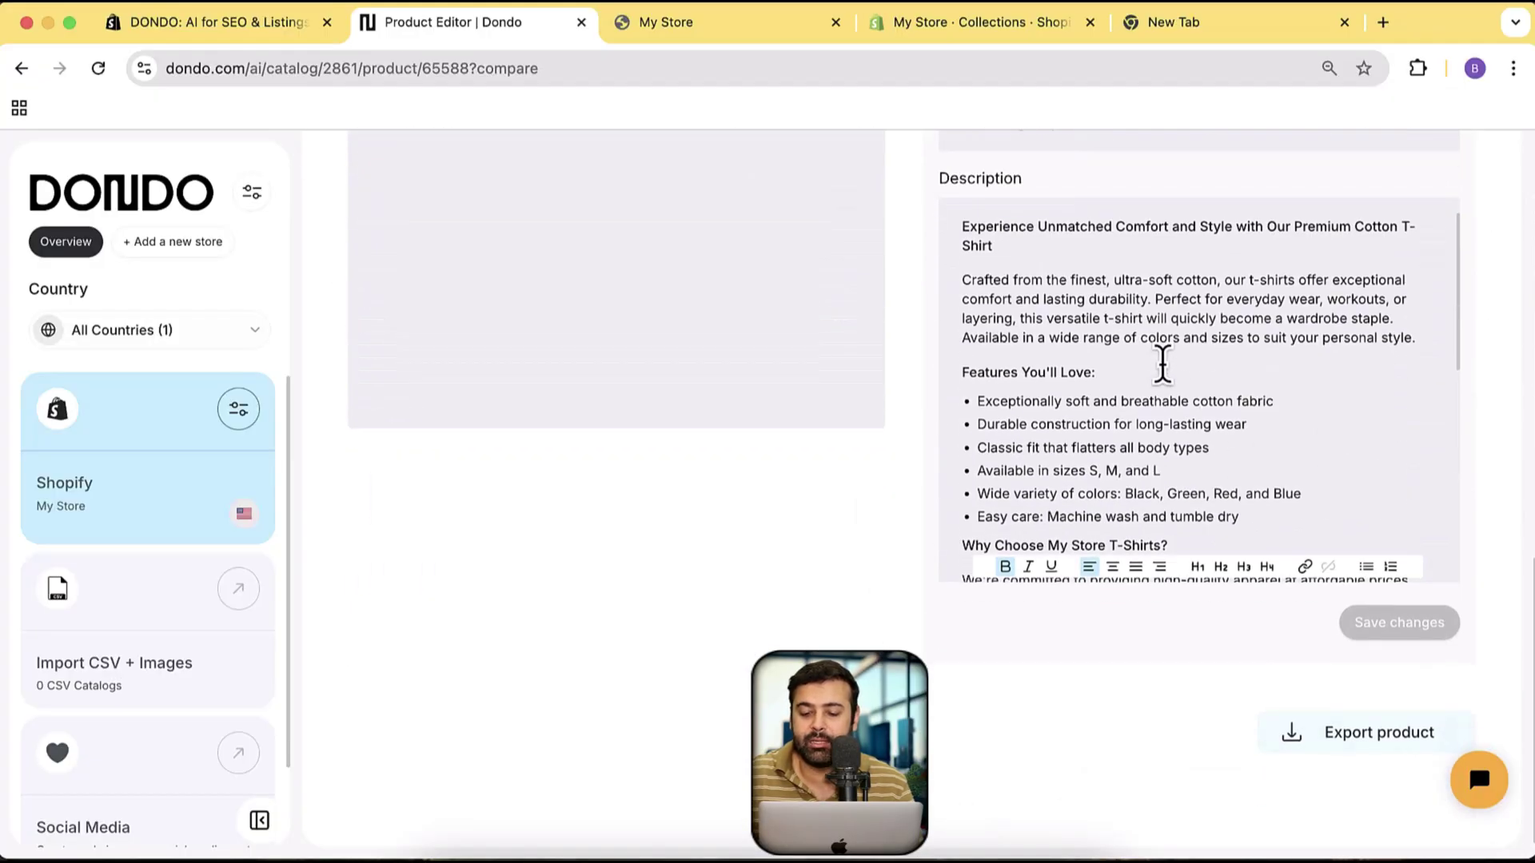
pyautogui.scroll(15, 1475, 507)
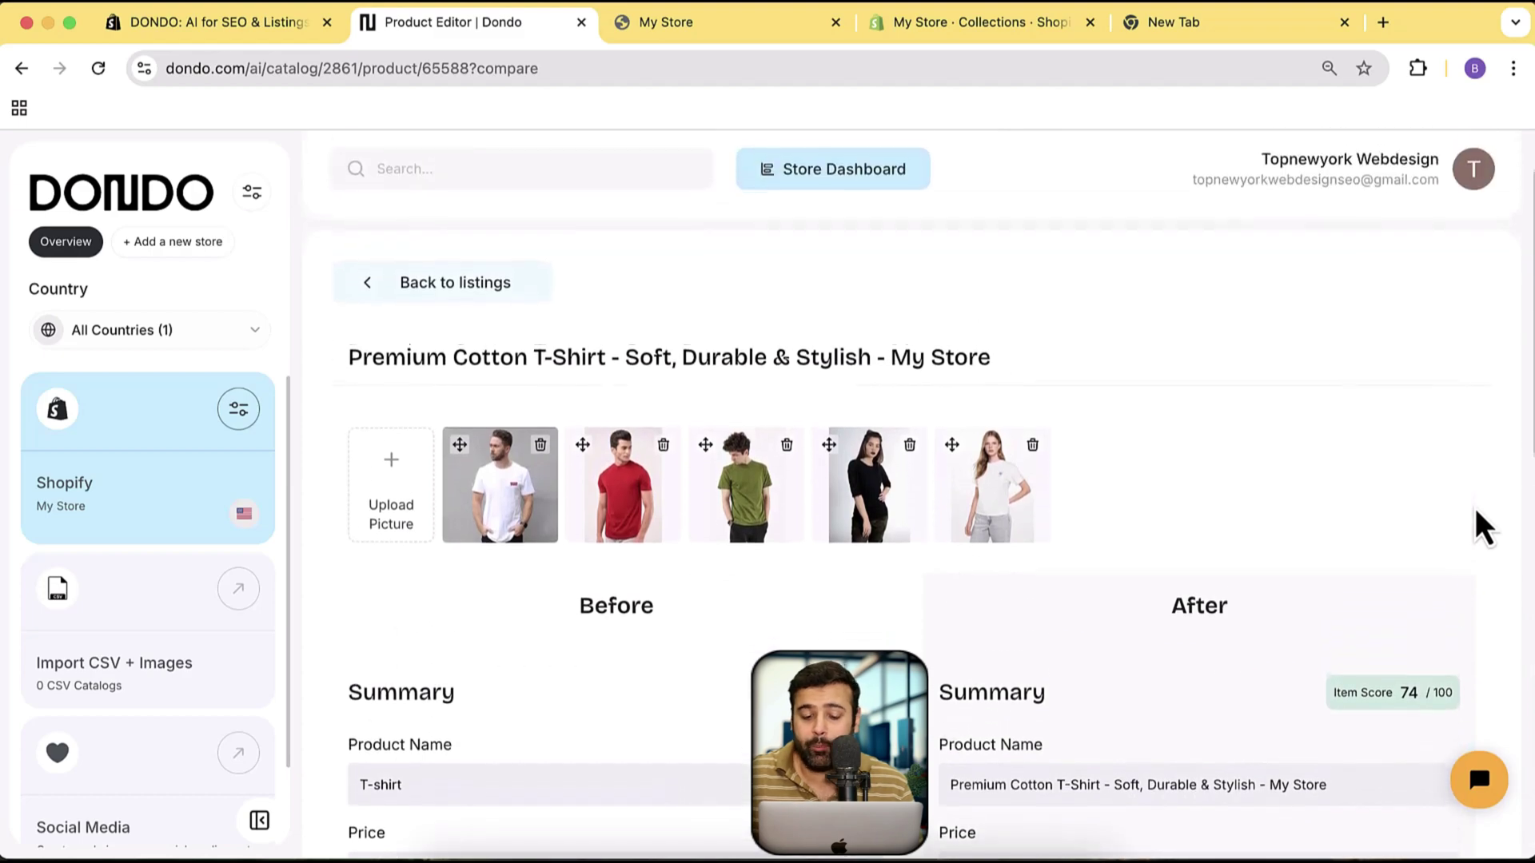
pyautogui.scroll(1, 1298, 392)
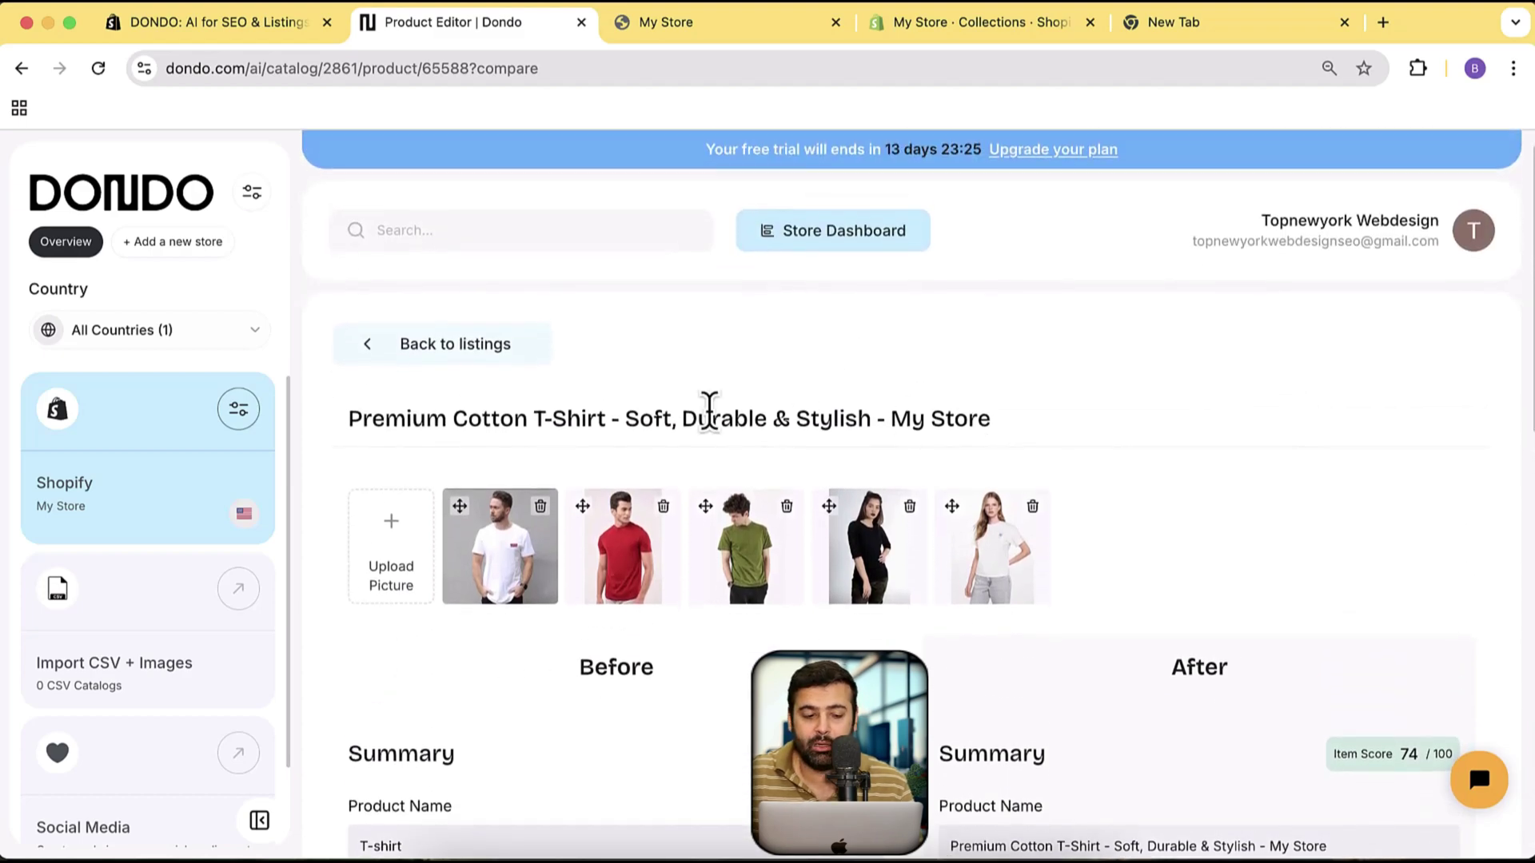
pyautogui.click(473, 350)
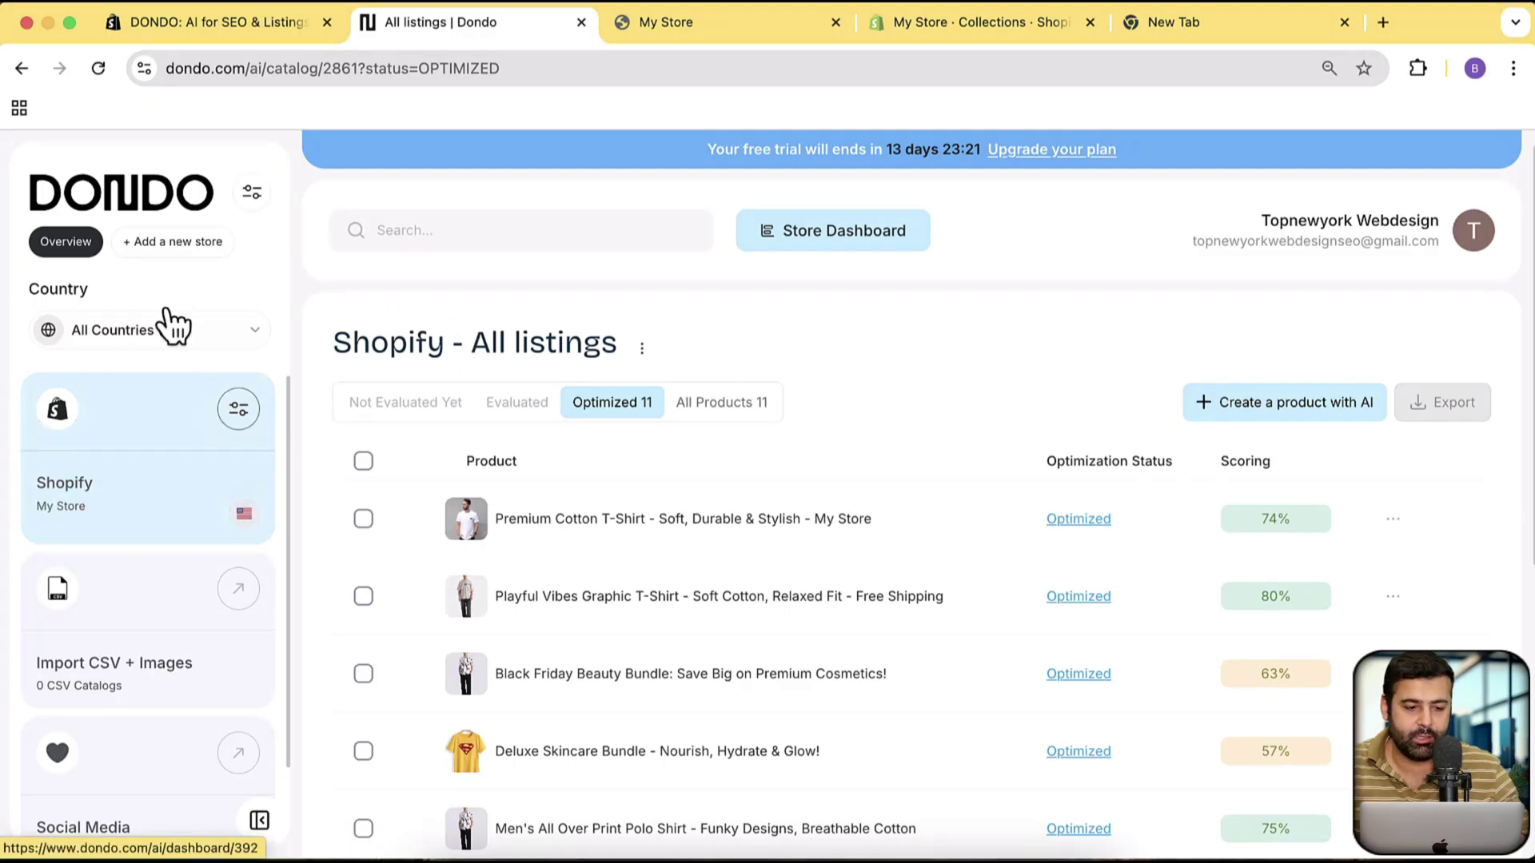
# Step: Check the account's usage limits for AI-generated listings, optimizations, social posts and scores, and close the overview
pyautogui.click(254, 196)
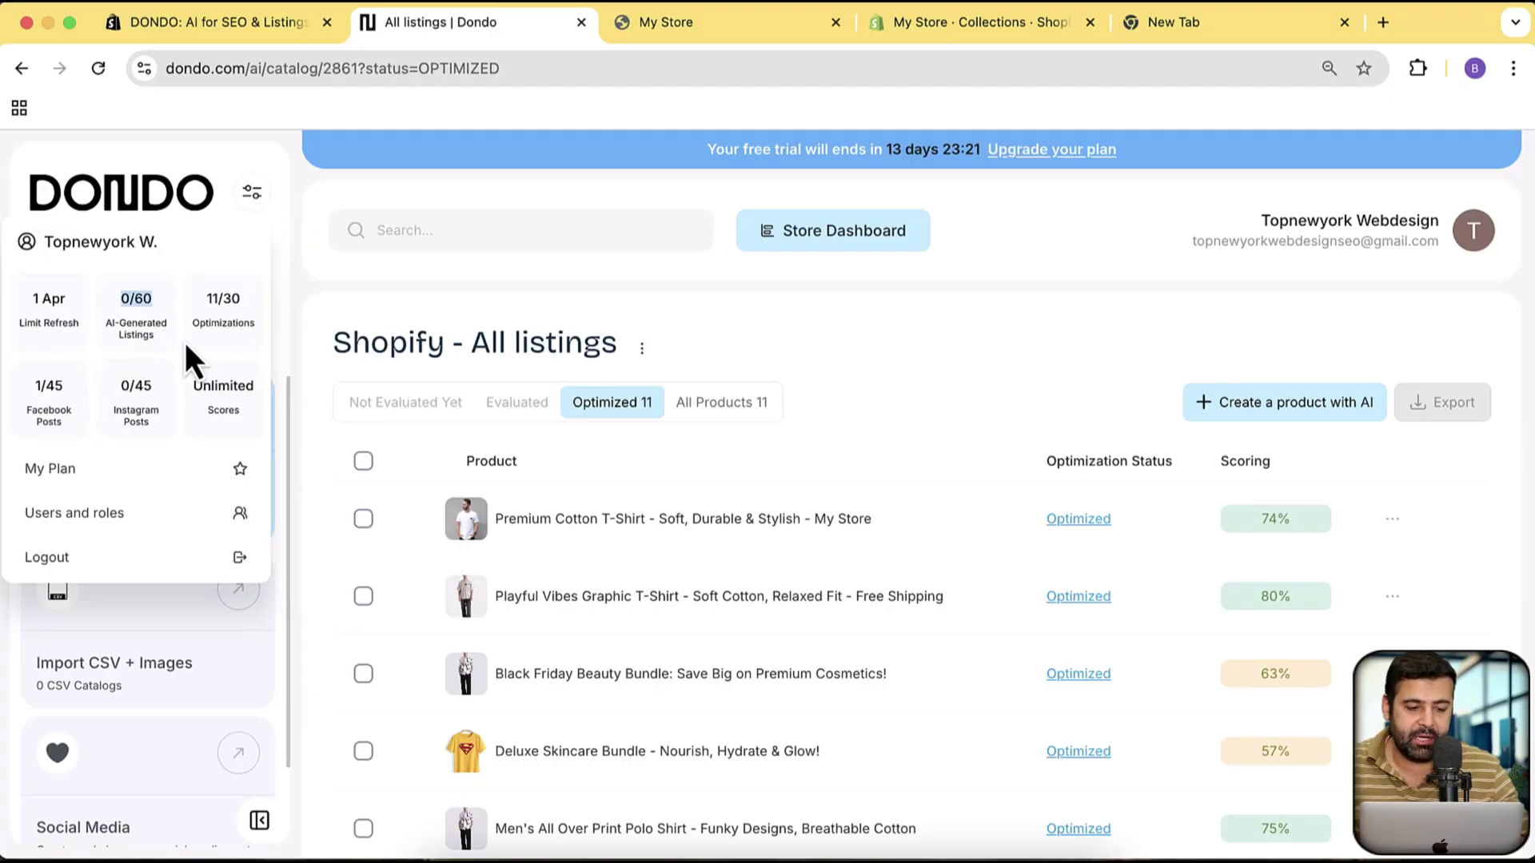
pyautogui.click(236, 396)
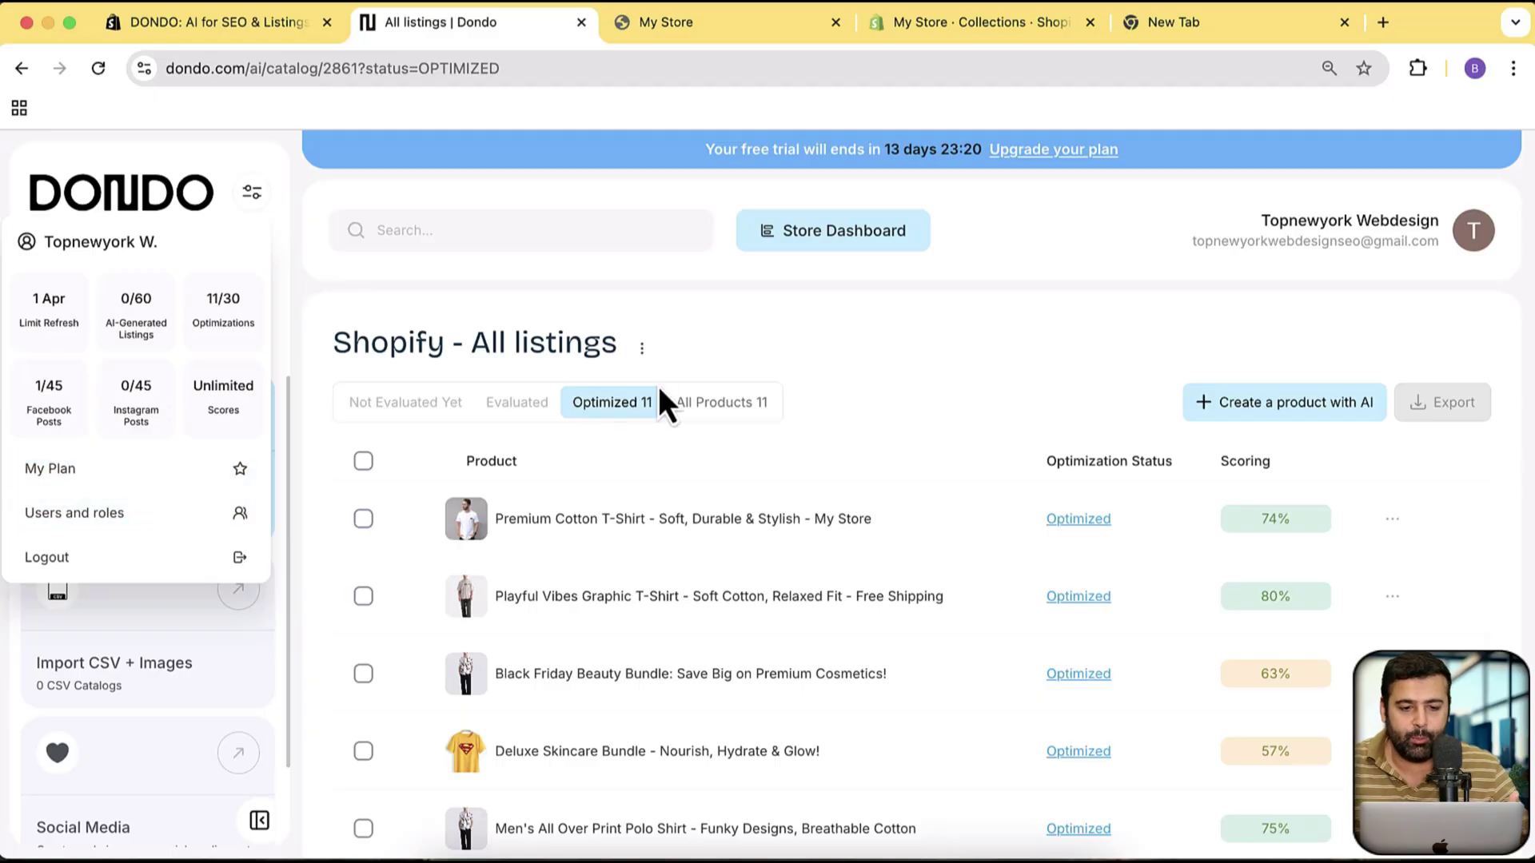
pyautogui.click(849, 330)
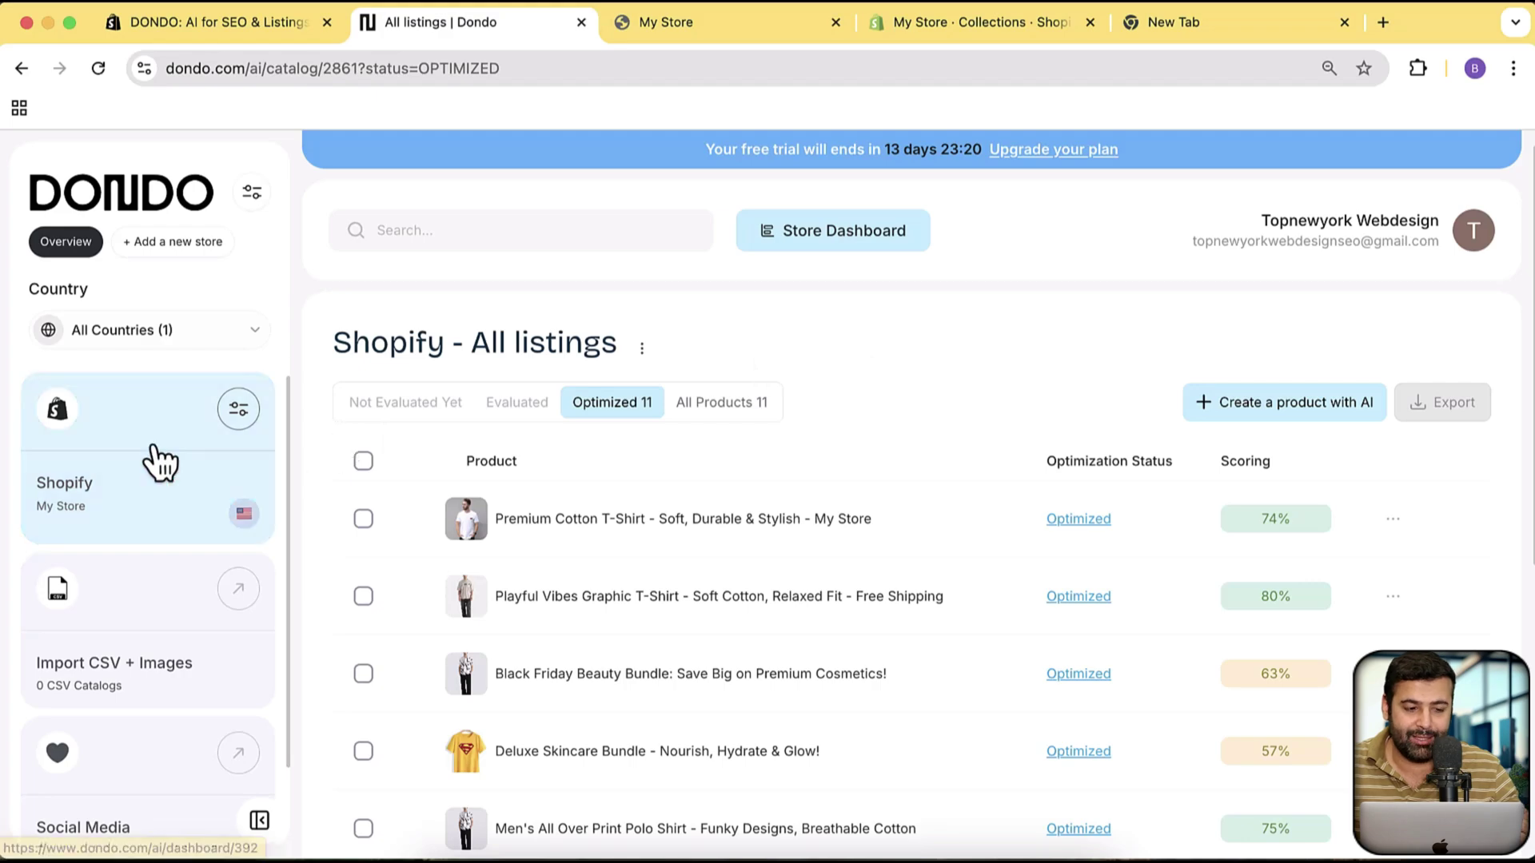
# Step: Start a new social media post using My Store as the store and All listings as the catalog
pyautogui.scroll(-2, 152, 457)
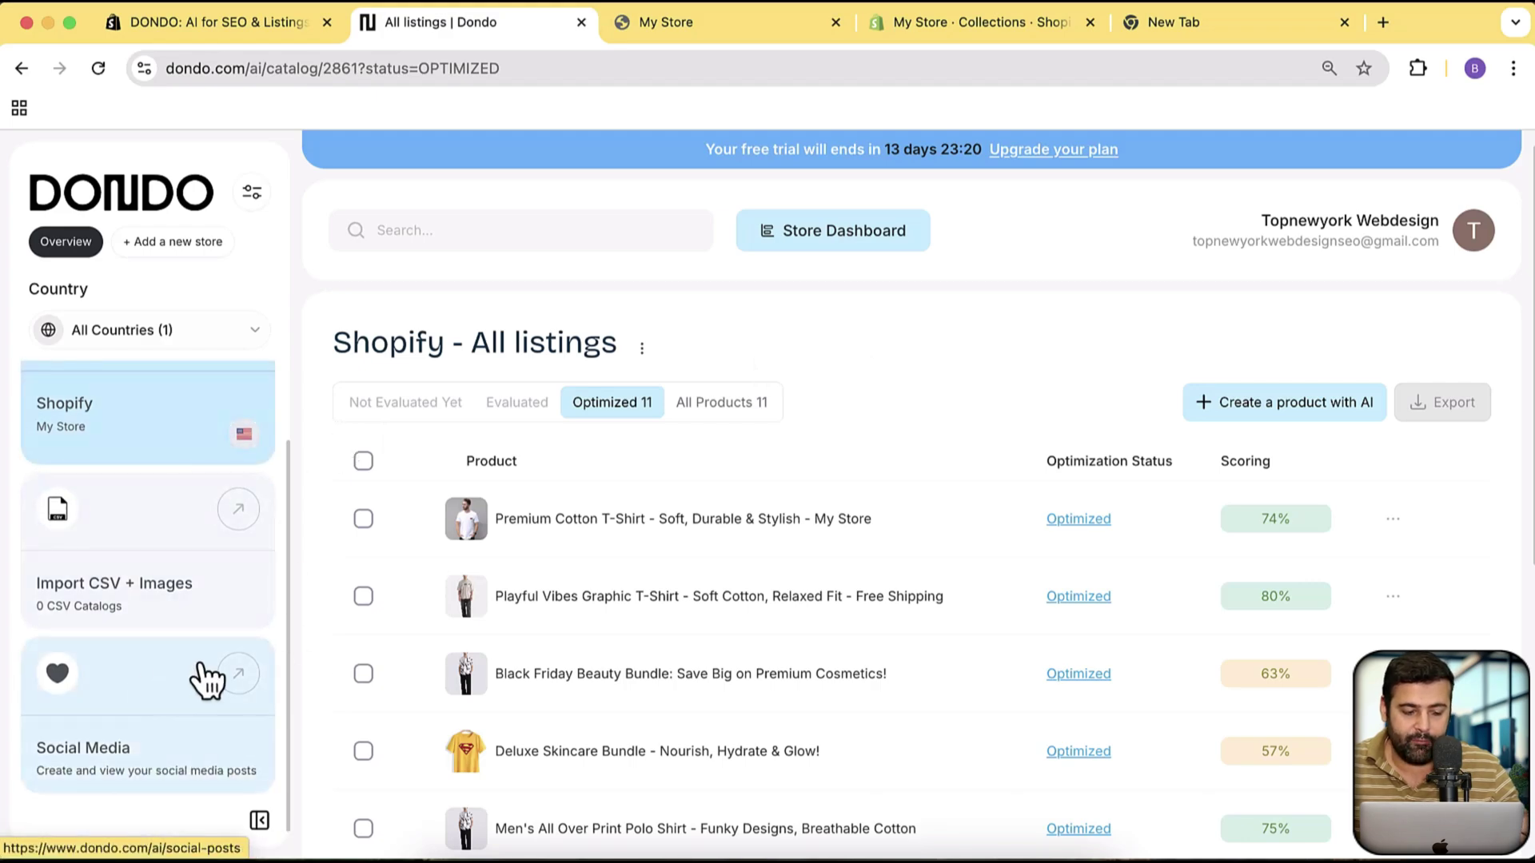
pyautogui.click(240, 687)
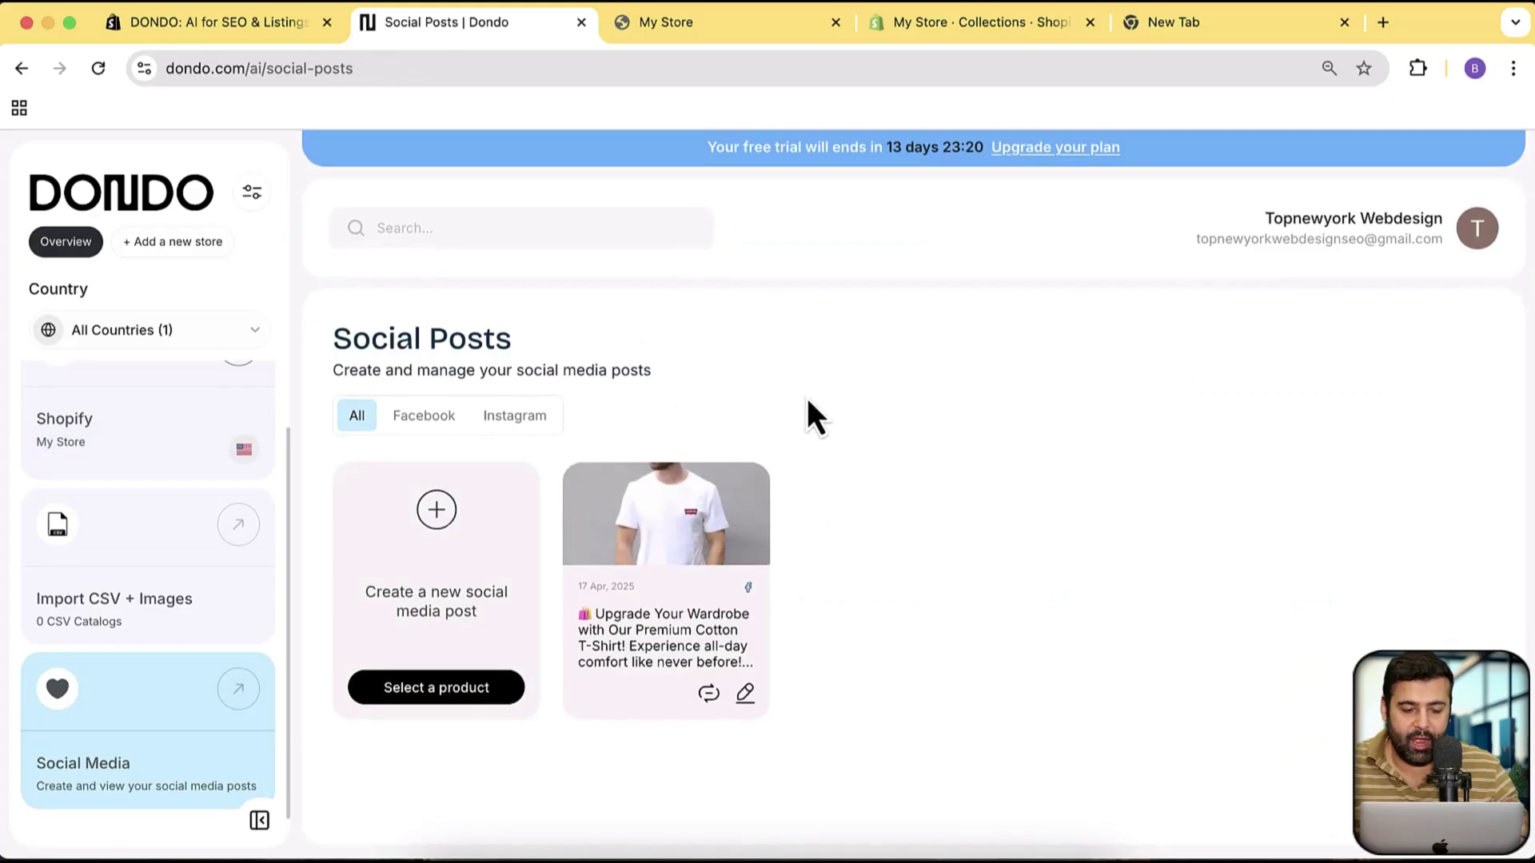
pyautogui.click(429, 530)
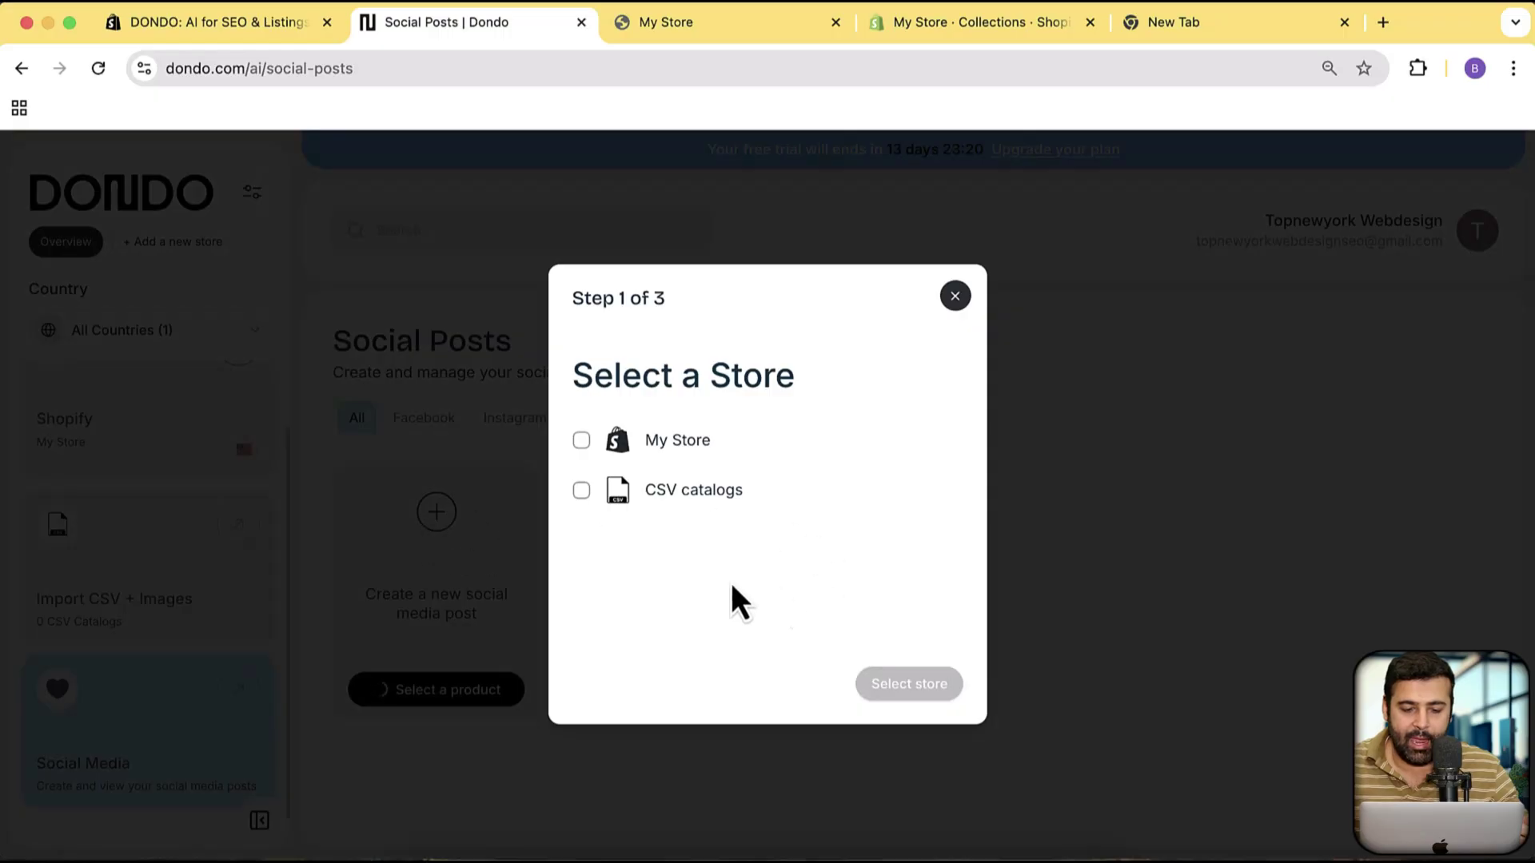
pyautogui.click(702, 446)
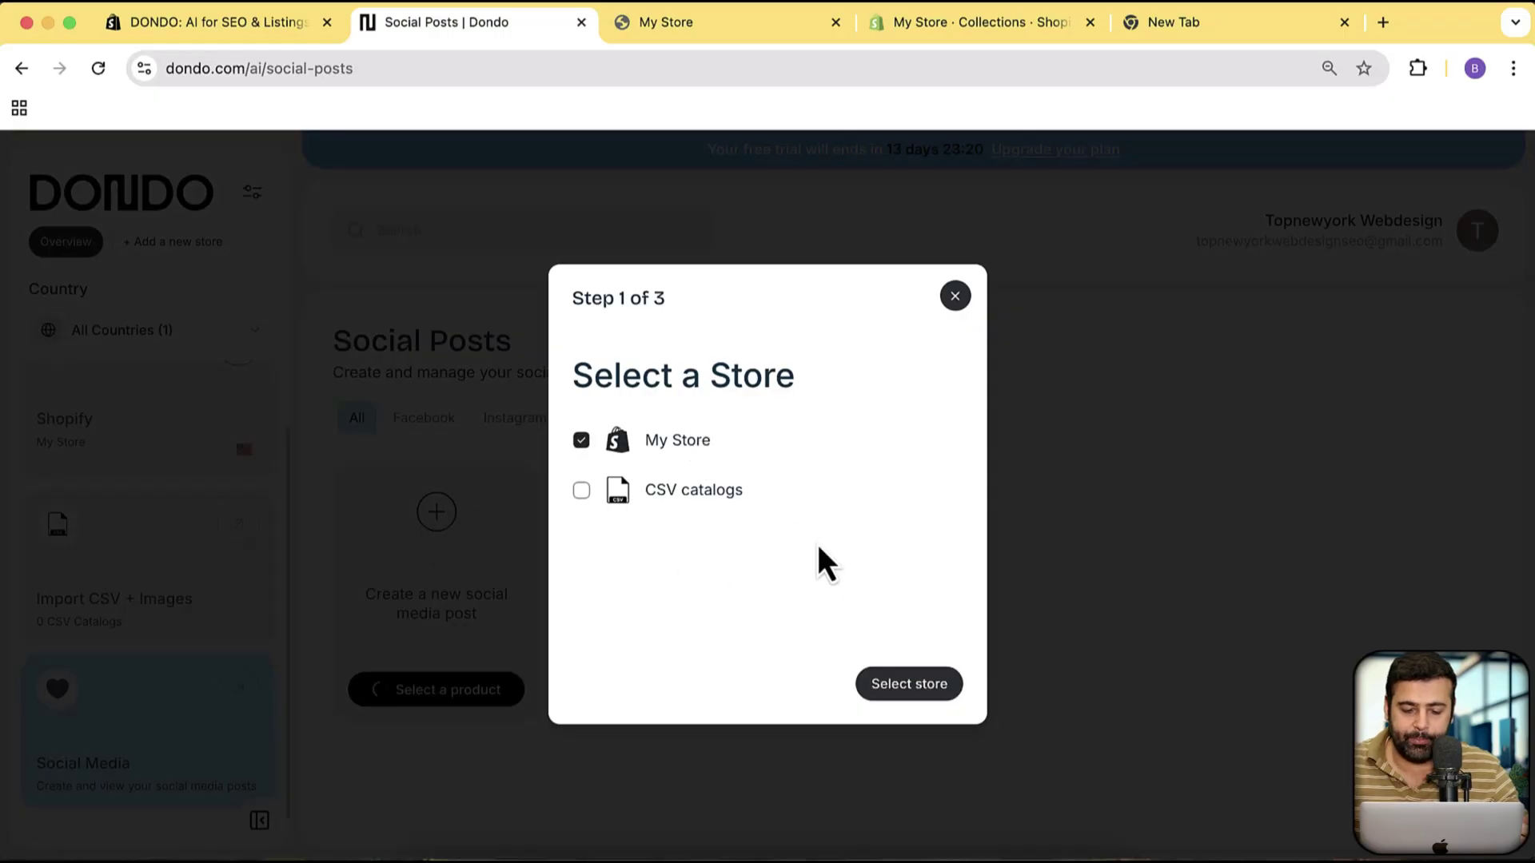
pyautogui.click(901, 695)
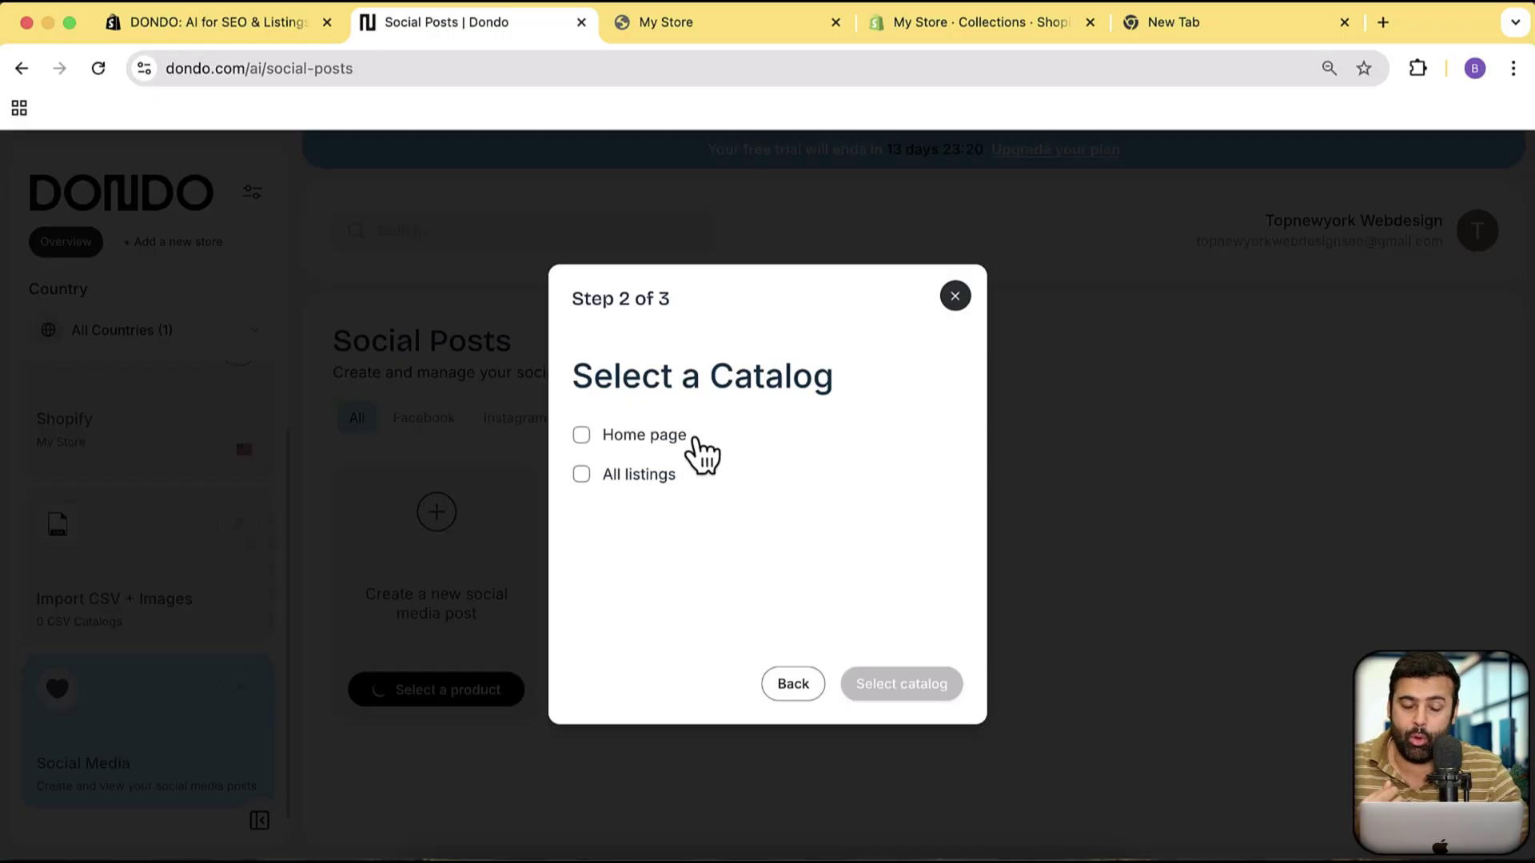
pyautogui.click(635, 475)
pyautogui.click(912, 693)
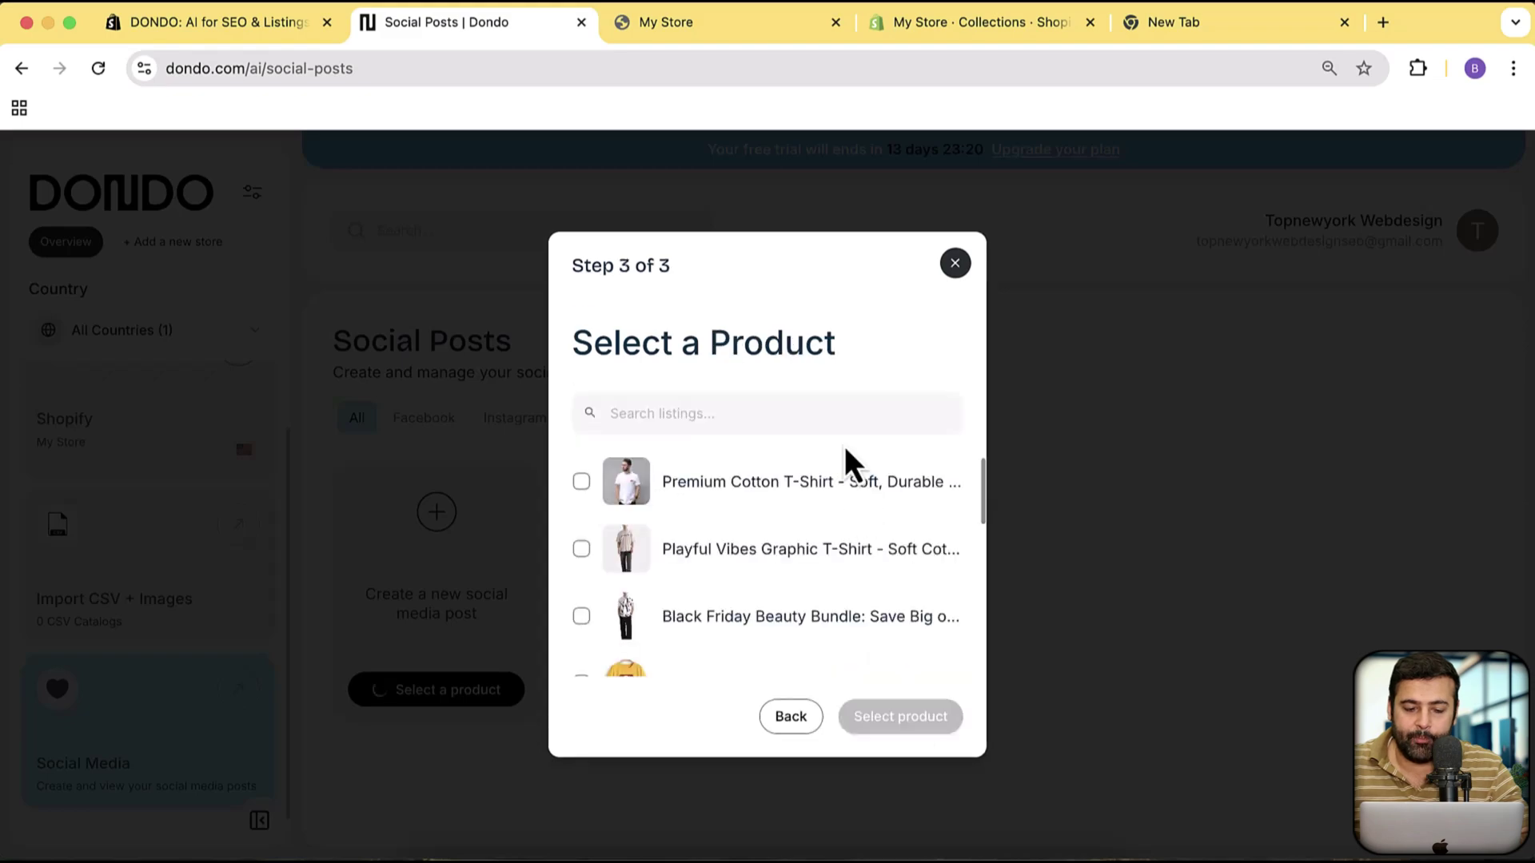
# Step: Choose the Playful Vibes Graphic T-Shirt as the product for the social media post
pyautogui.scroll(-5, 852, 557)
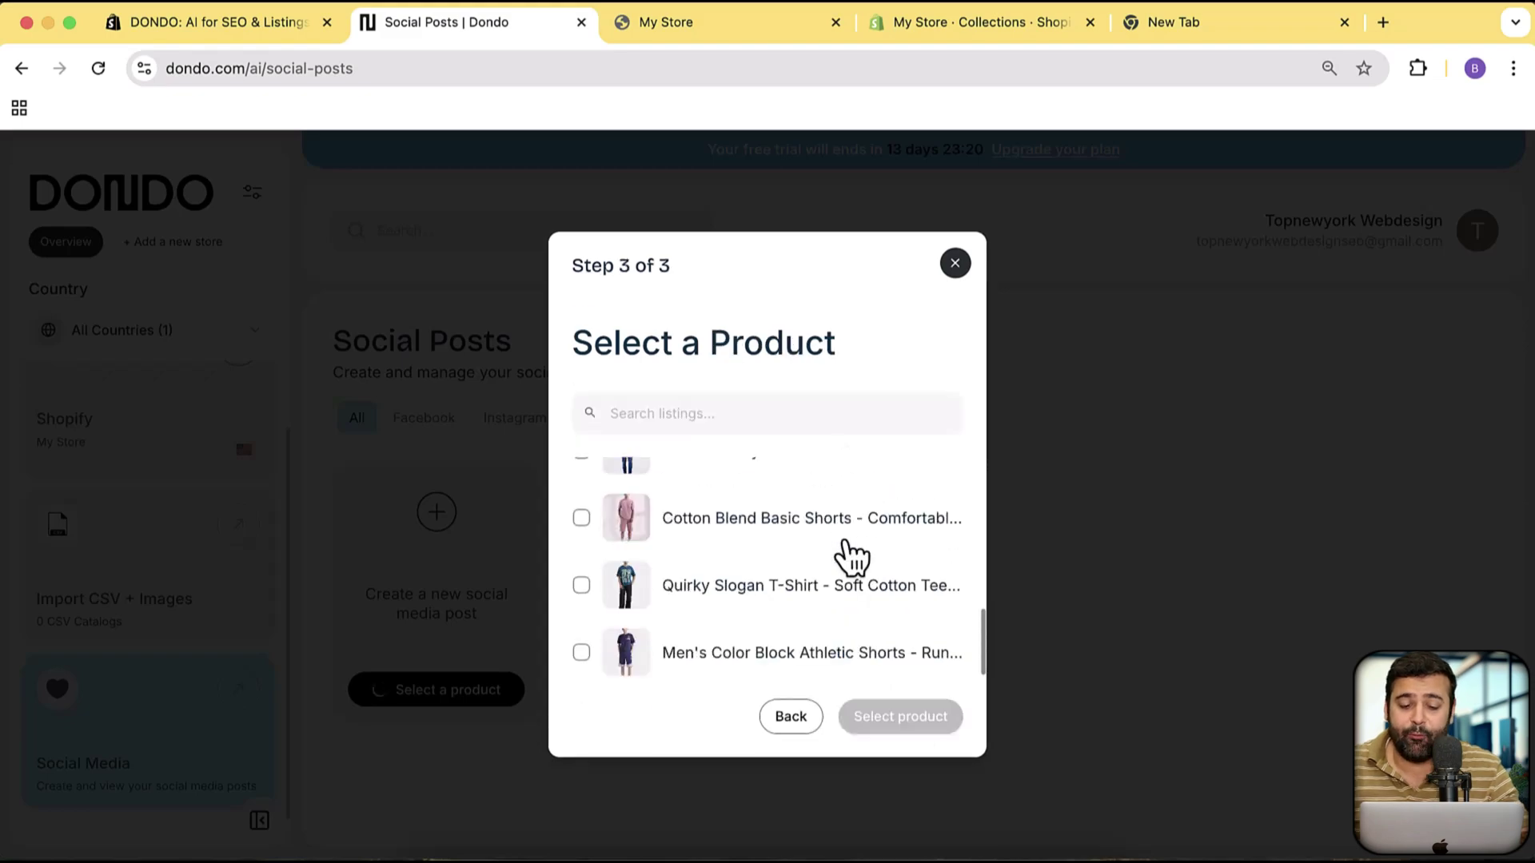
pyautogui.scroll(5, 851, 557)
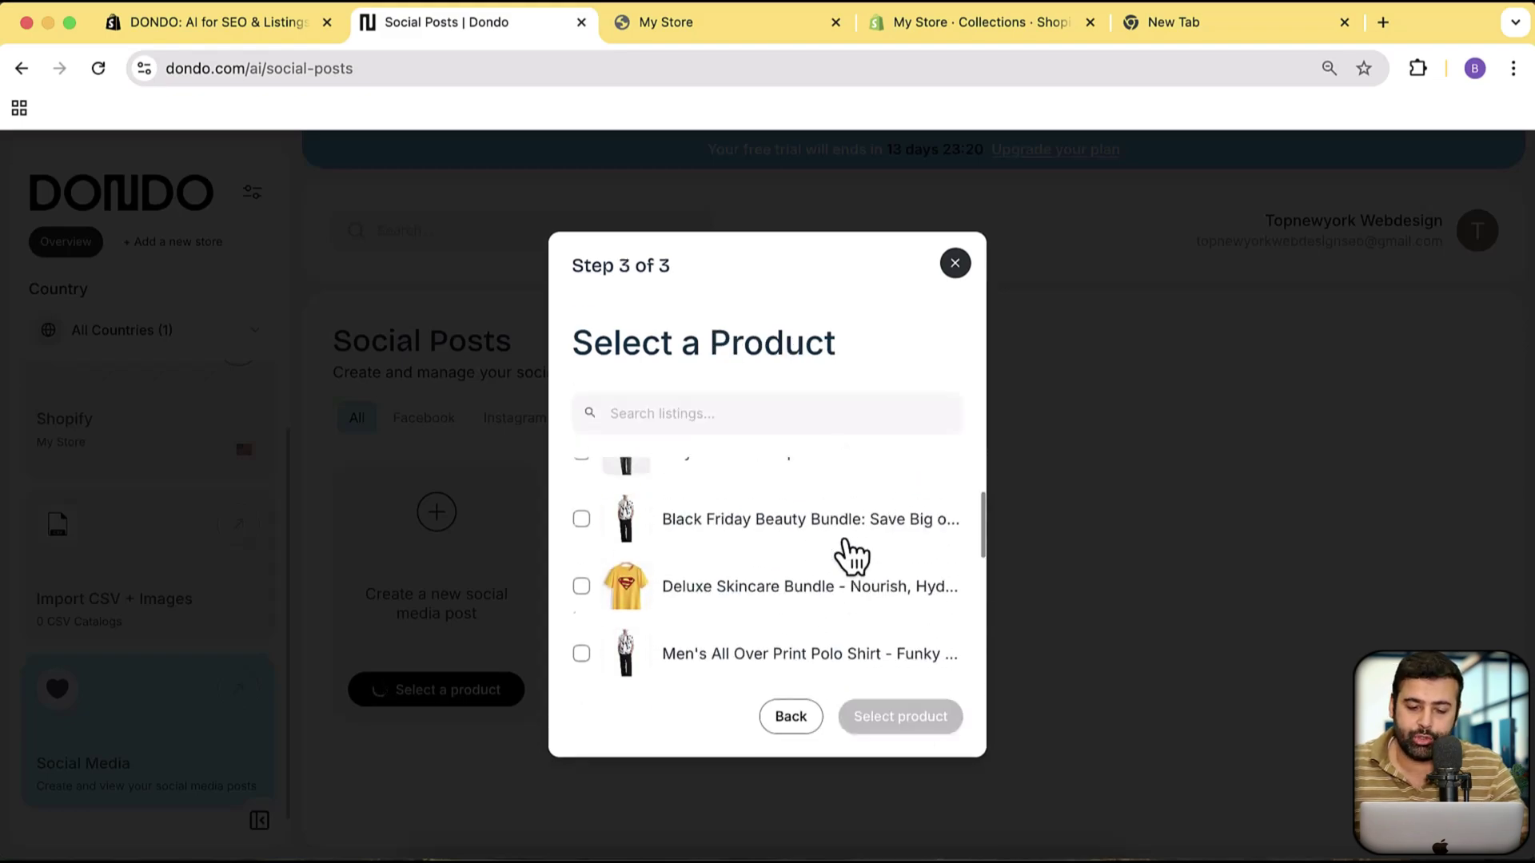
pyautogui.click(756, 552)
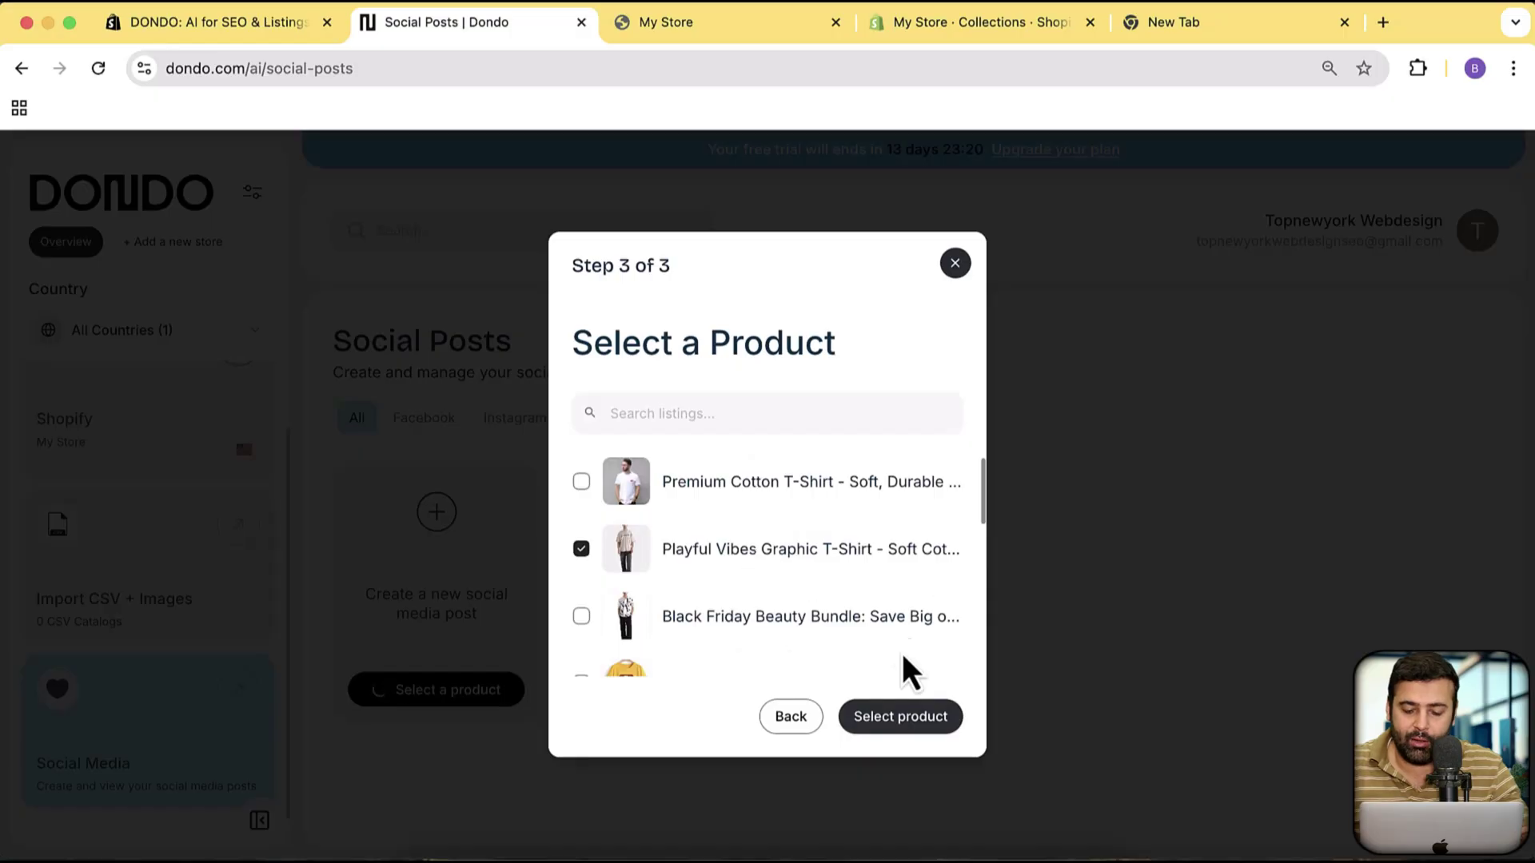
pyautogui.click(901, 718)
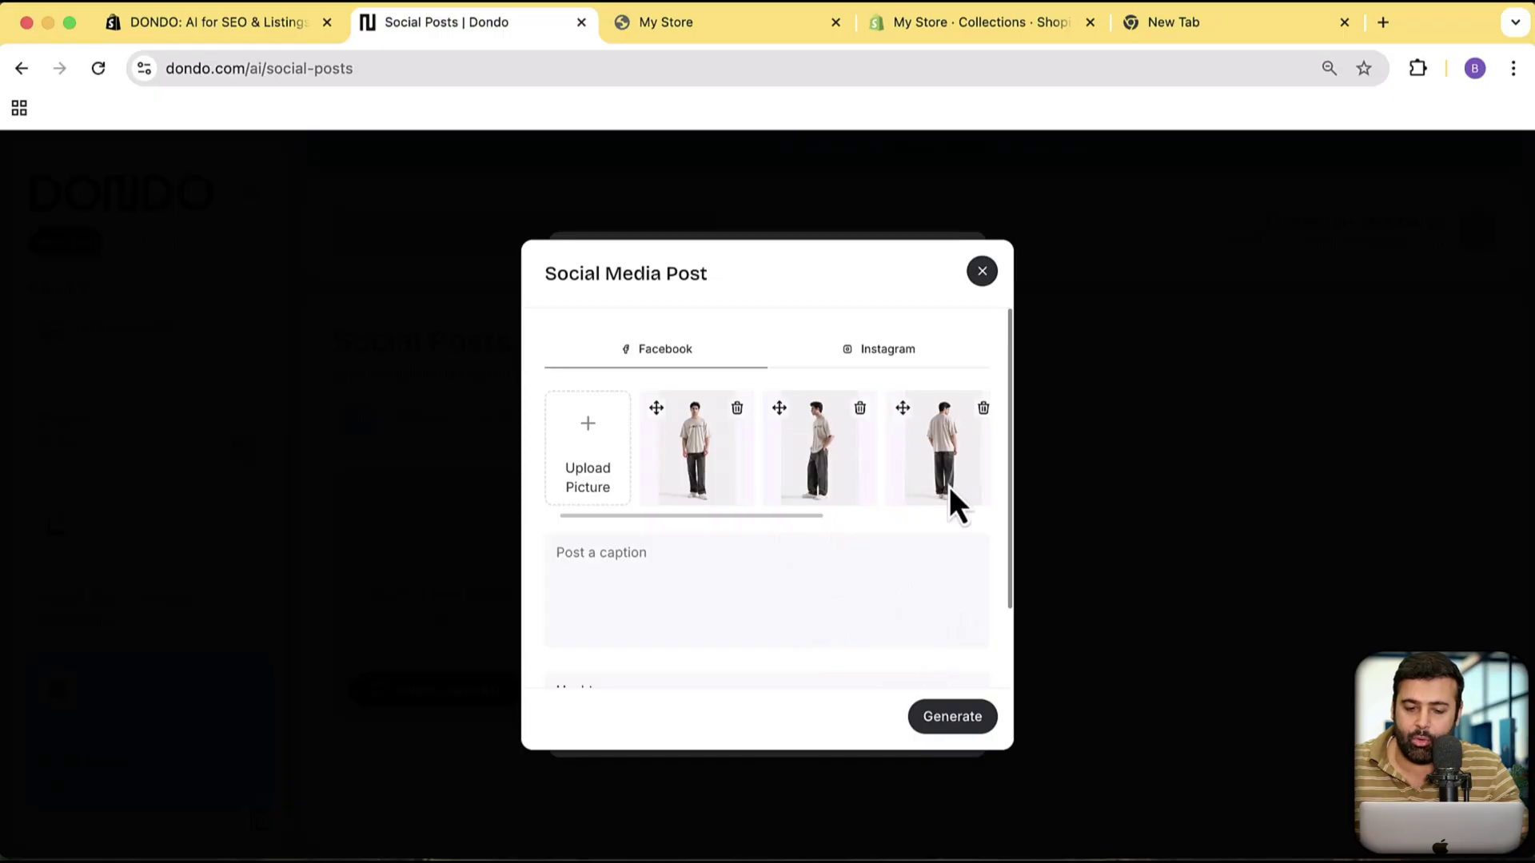
# Step: Generate the Facebook post's caption and hashtags for the graphic T-shirt and read through the generated text
pyautogui.scroll(-3, 949, 487)
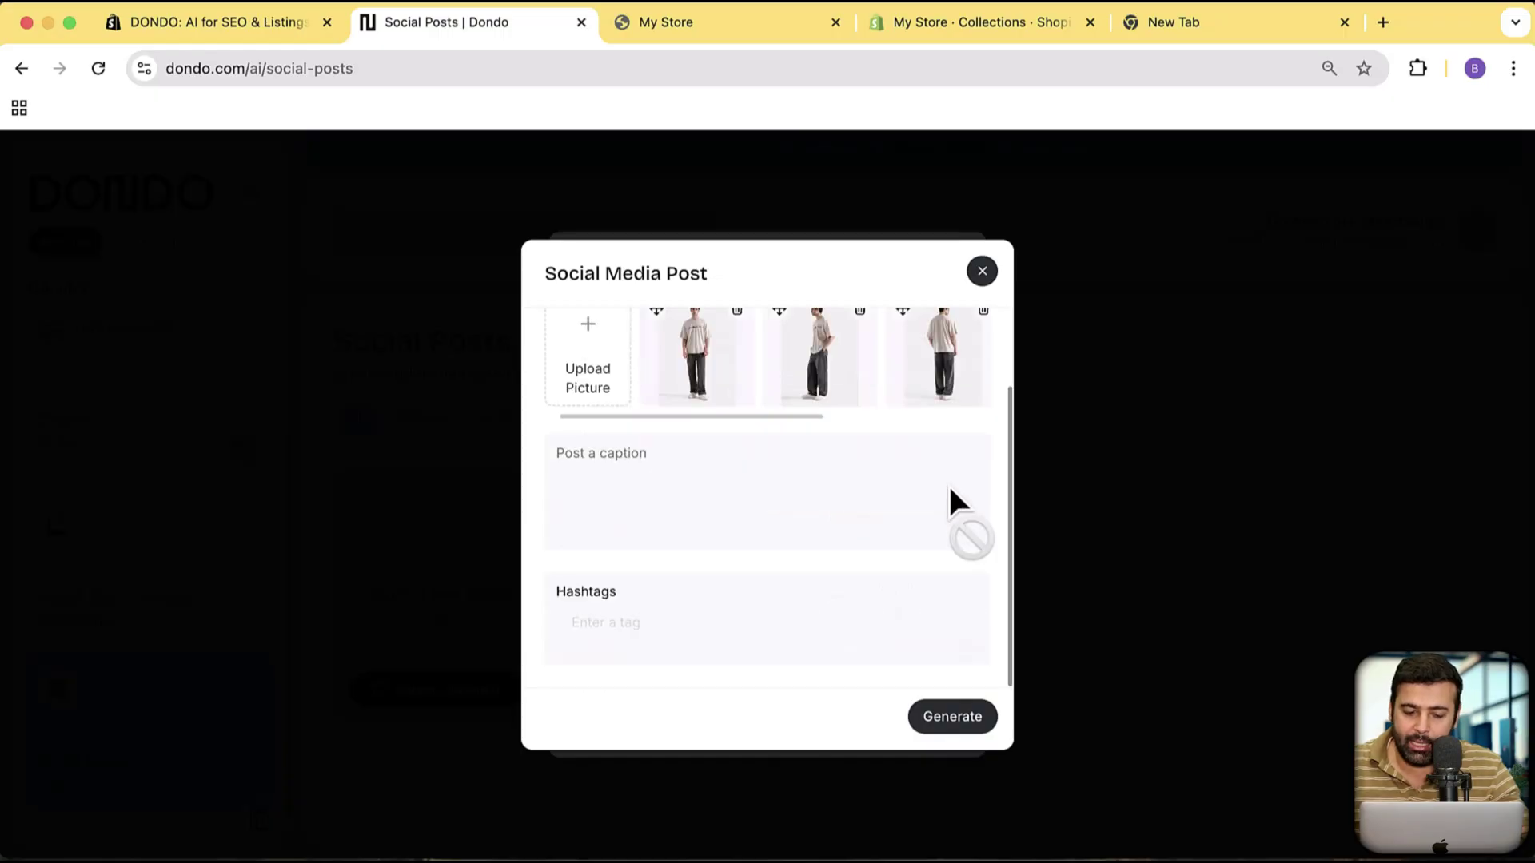
pyautogui.click(959, 715)
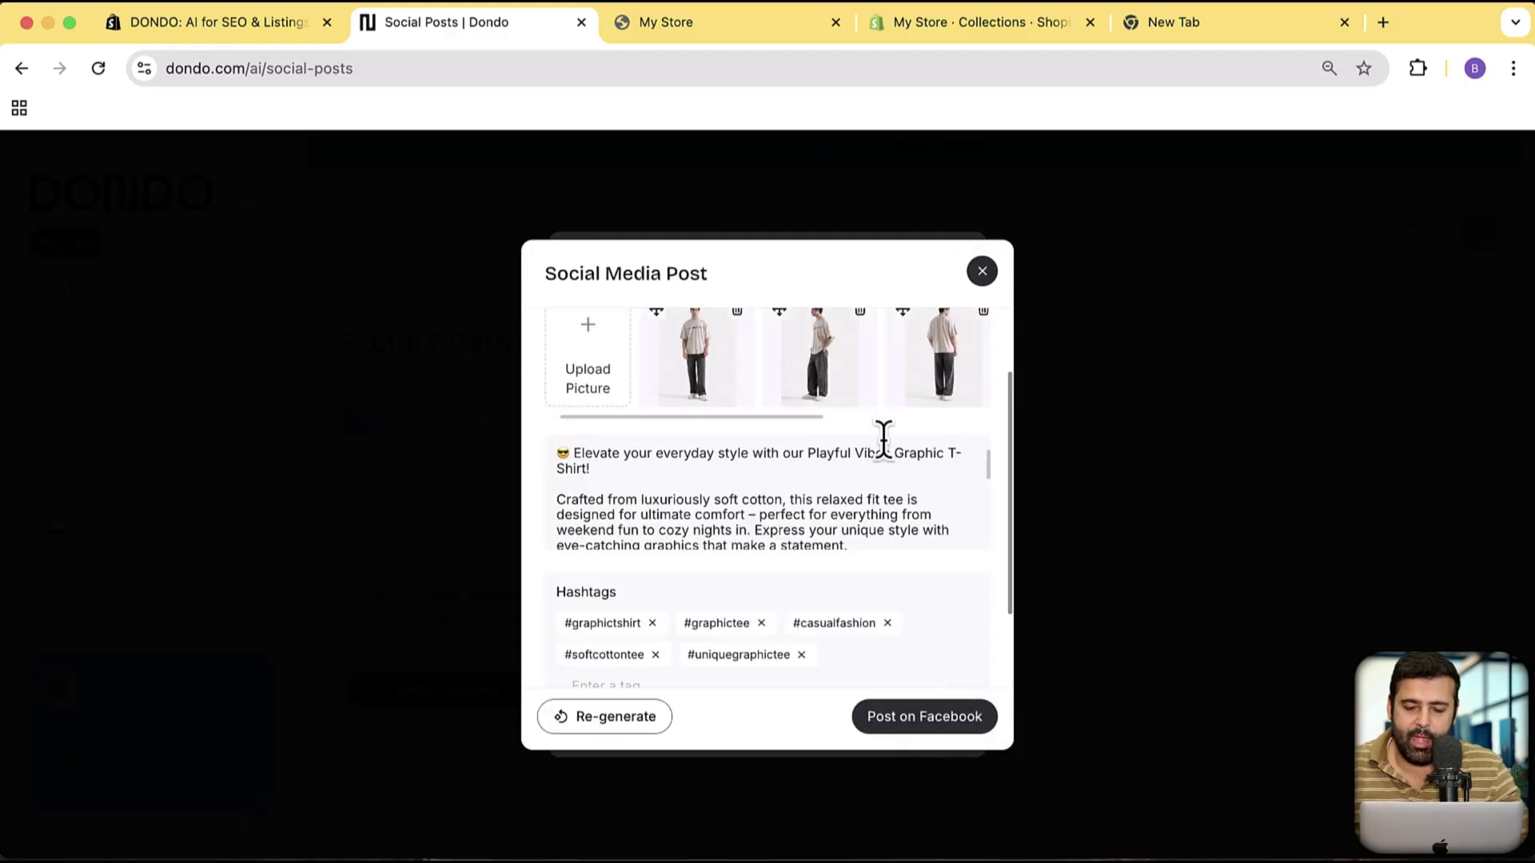
pyautogui.scroll(-5, 914, 480)
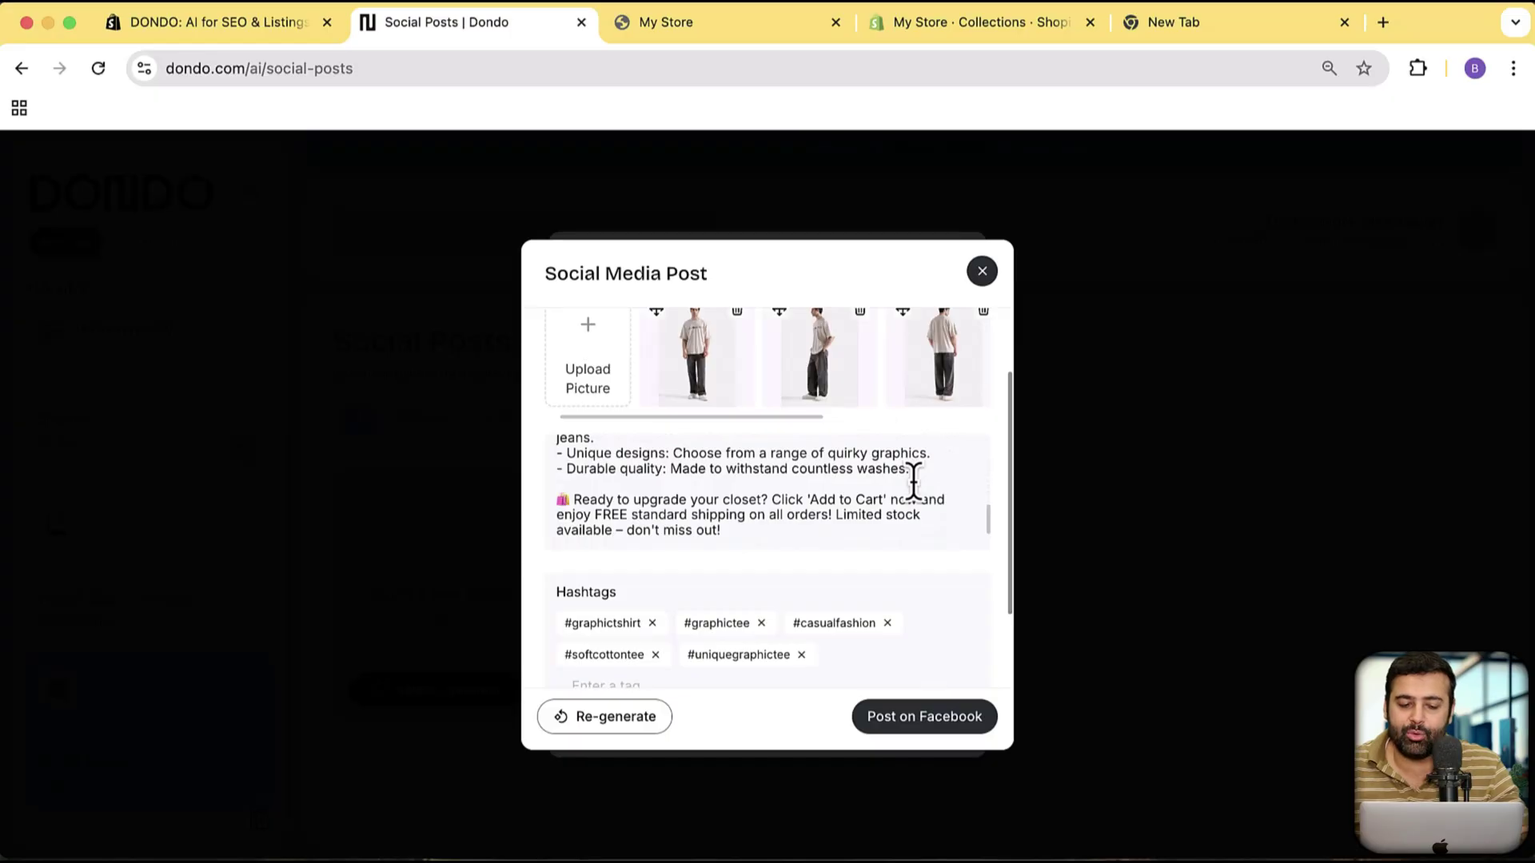
pyautogui.scroll(5, 914, 480)
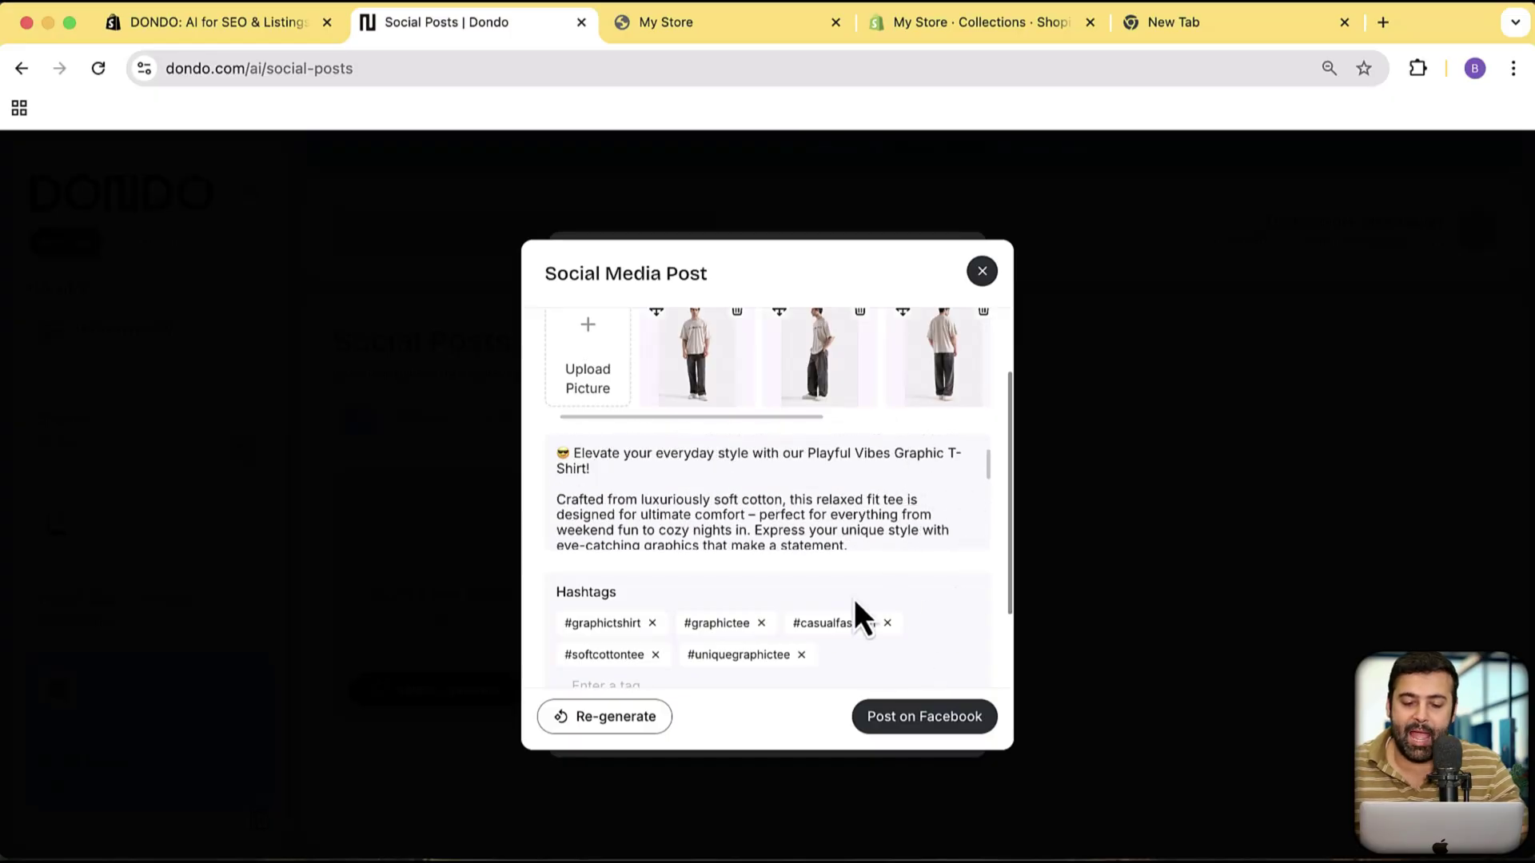
pyautogui.scroll(2, 993, 409)
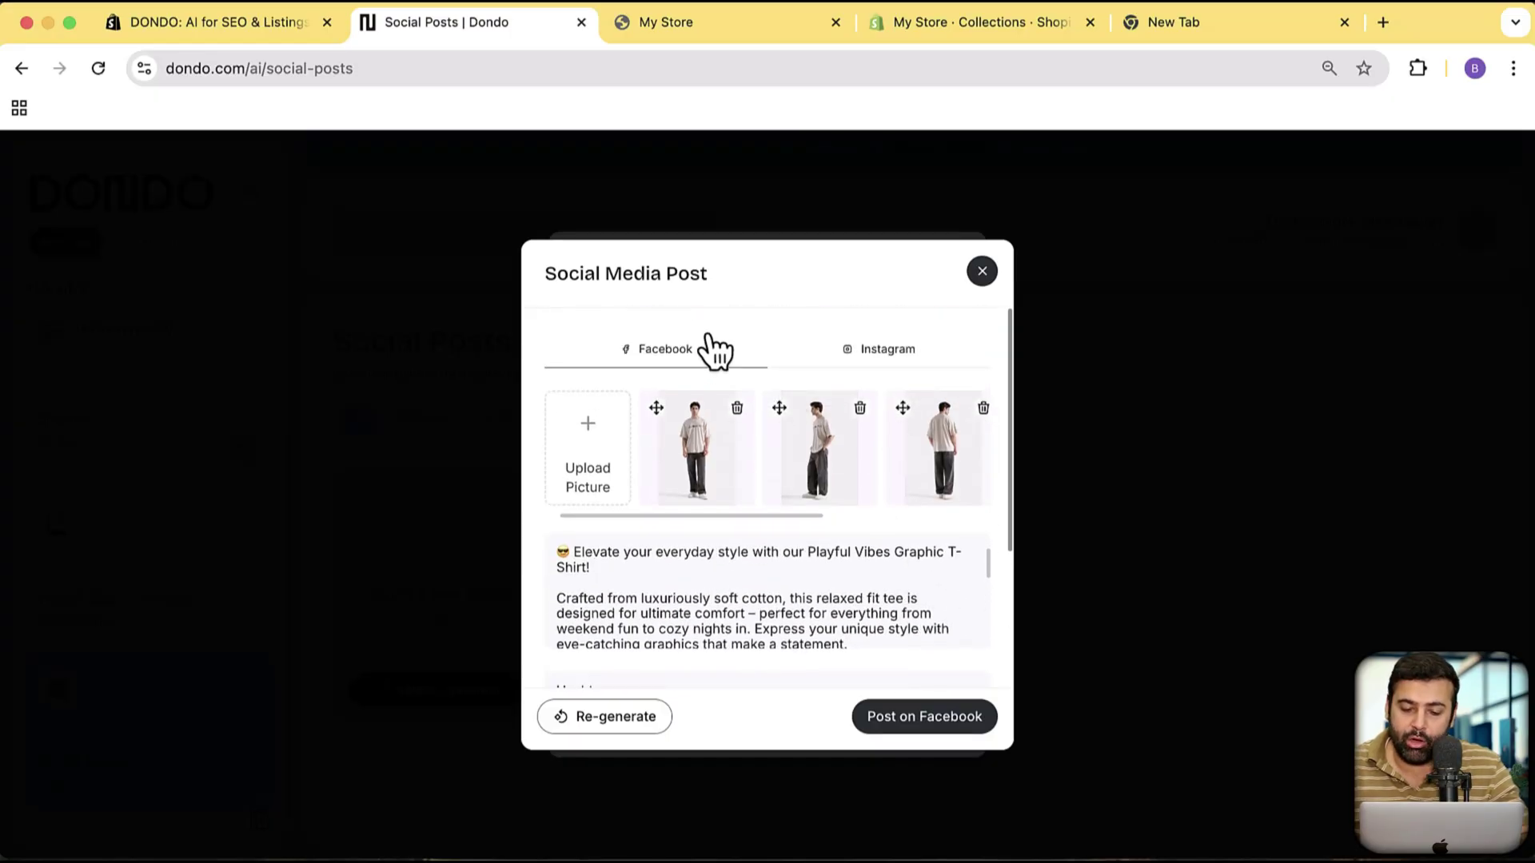
# Step: View the Instagram version of the post, return to the Facebook version and check its caption and hashtags
pyautogui.click(891, 367)
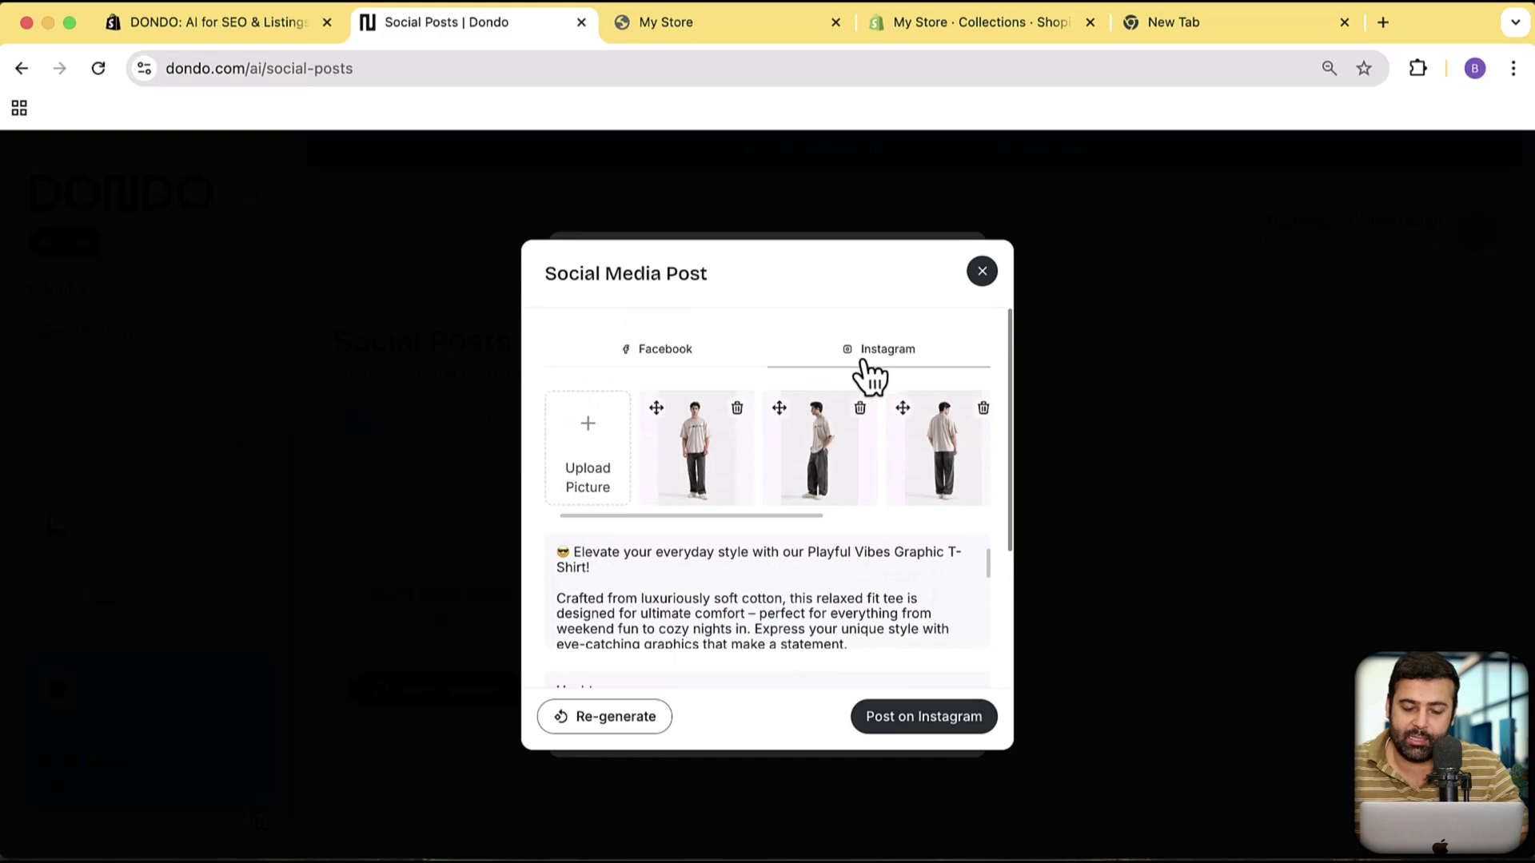
pyautogui.click(662, 352)
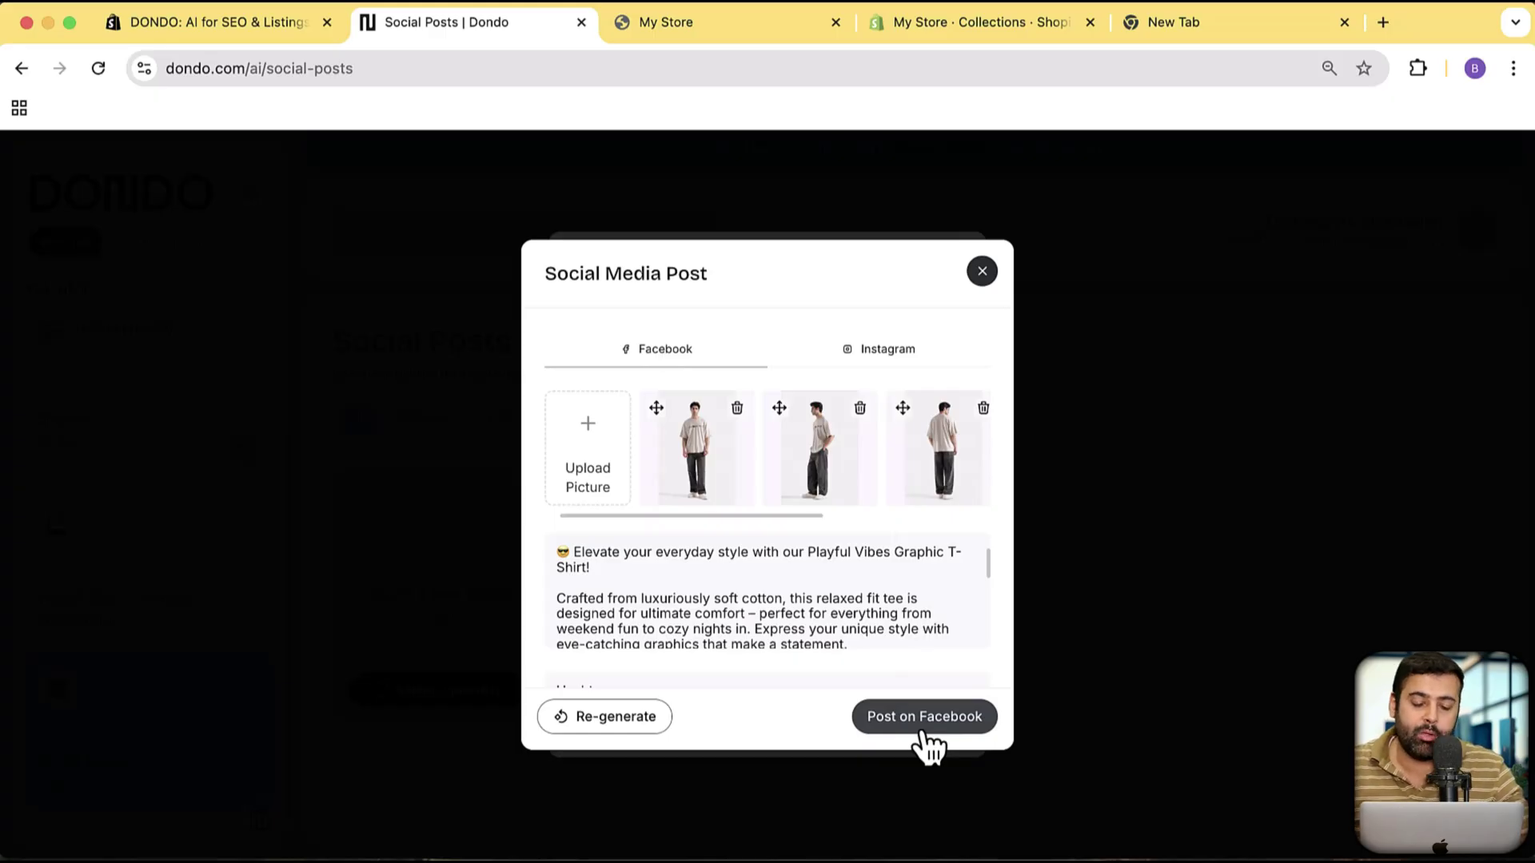
pyautogui.scroll(-6, 950, 442)
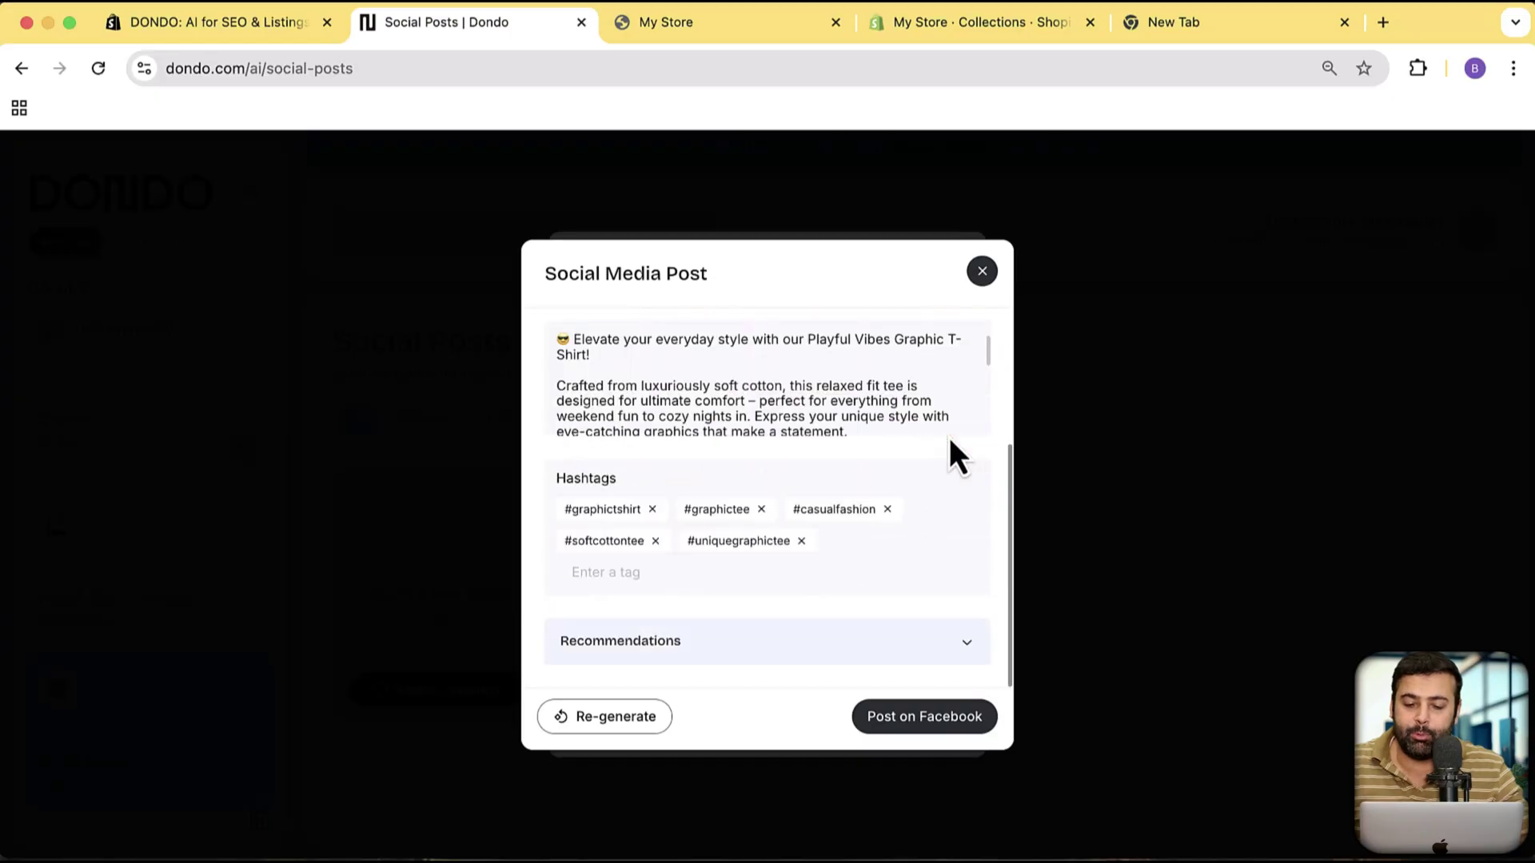